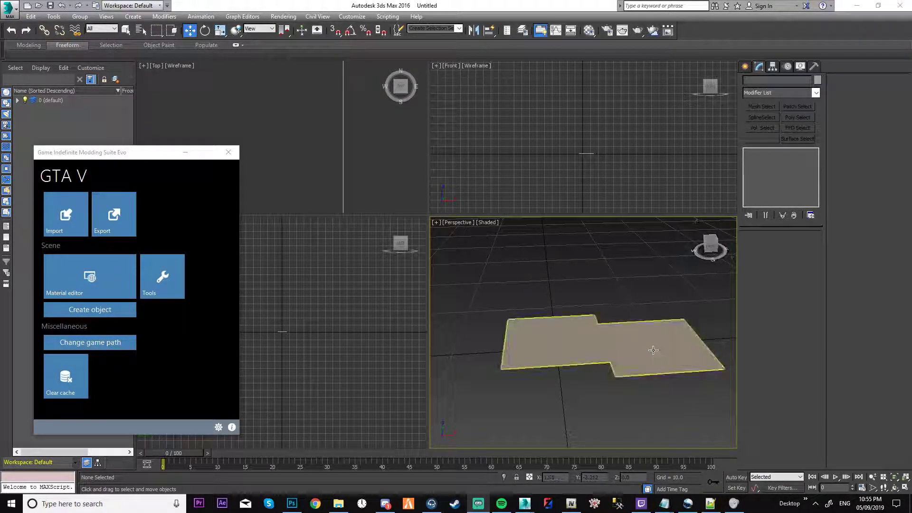
Enlarge the Perspective viewport by resizing the viewport layout, and move the Game Indefinite Modding Suite window clear of it.
scroll(655, 358, "up", 2)
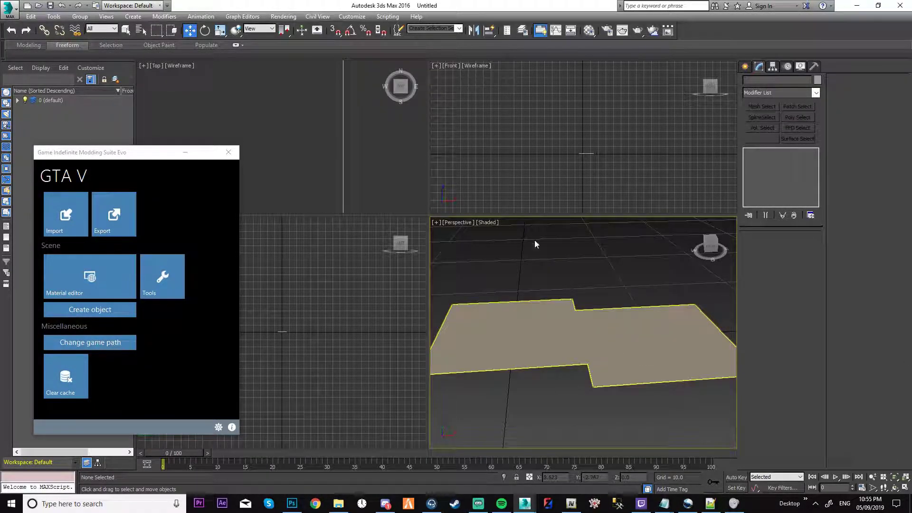
left_click_drag(509, 216, 456, 141)
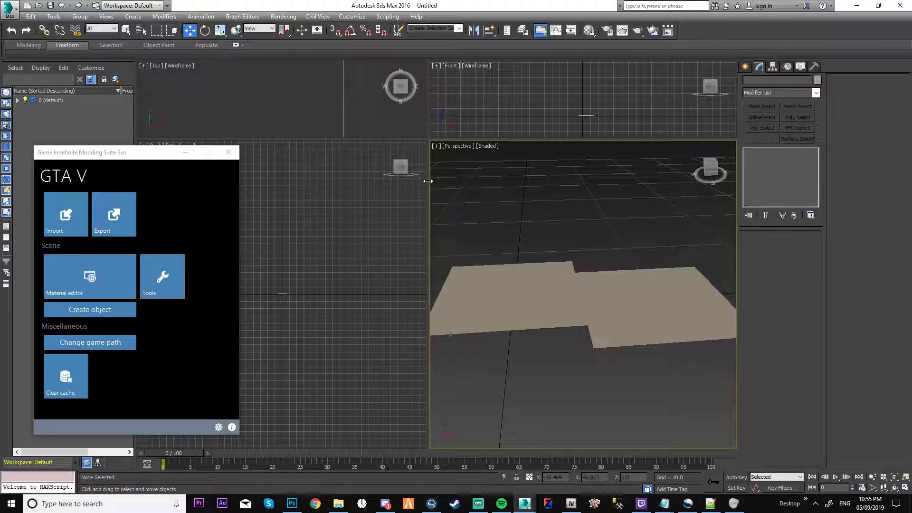
left_click_drag(428, 181, 355, 179)
middle_click_drag(557, 364, 579, 364)
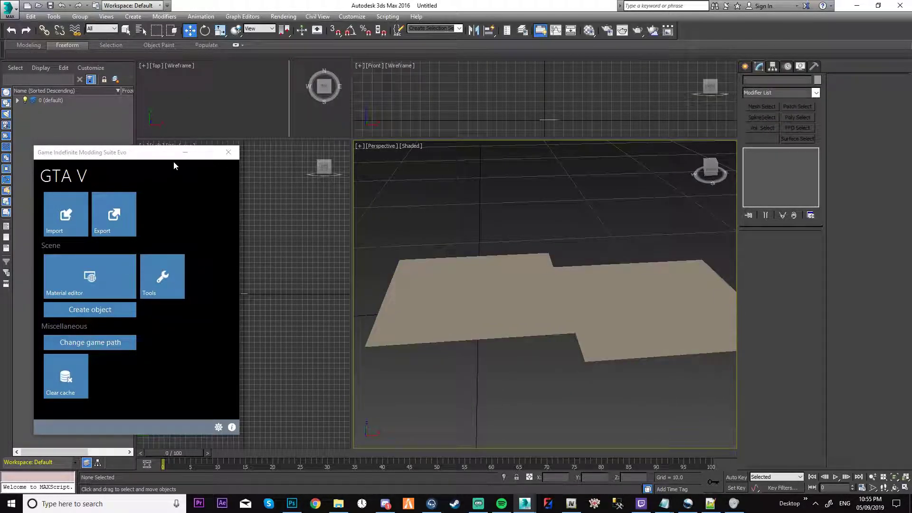
mouse_move(164, 157)
left_mouse_down()
mouse_move(299, 139)
mouse_move(151, 141)
mouse_move(148, 164)
left_mouse_up()
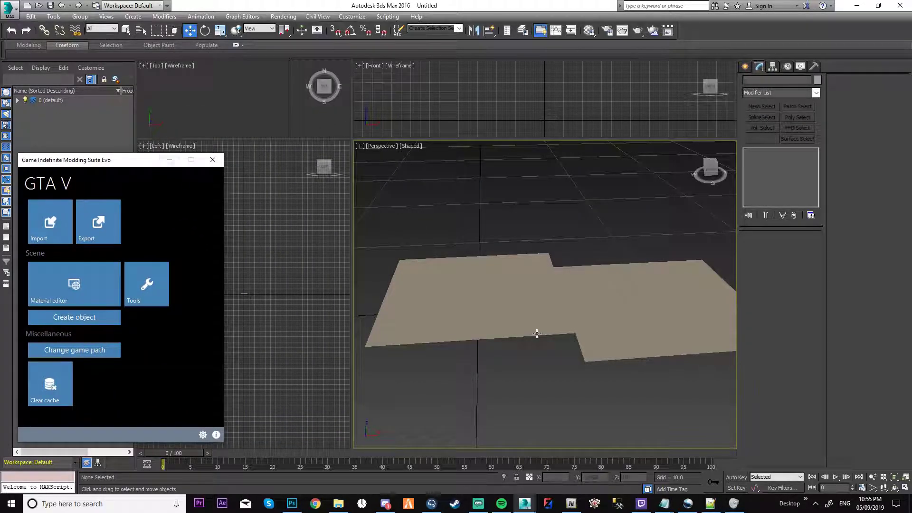
Delete the existing stepped plane from the scene.
left_click(551, 328)
left_click(551, 328)
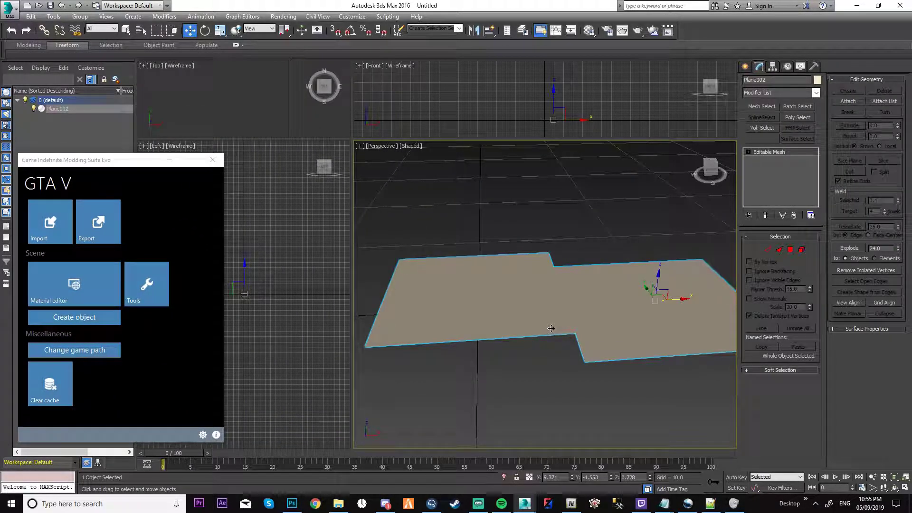
key("Delete")
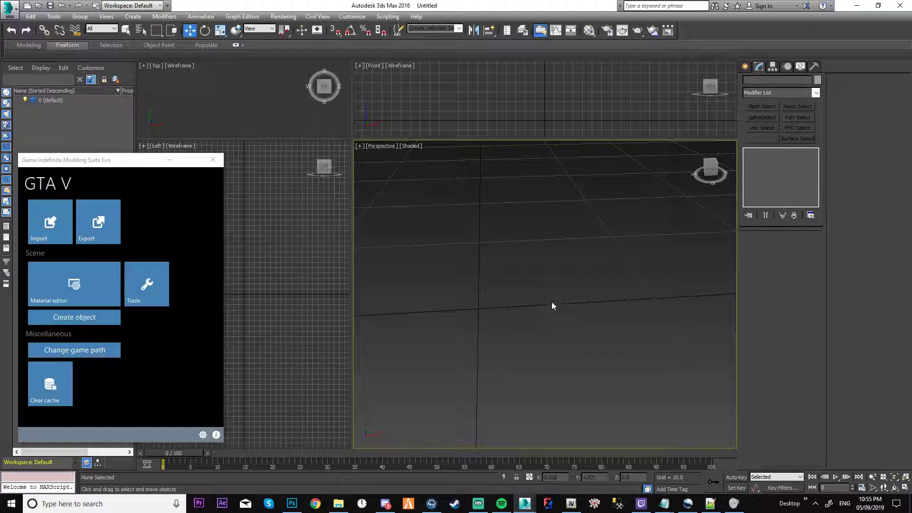
Create a standard primitive plane about 15.8 long and 12 wide near the grid origin in the Perspective viewport.
scroll(554, 301, "down", 6)
scroll(532, 301, "up", 4)
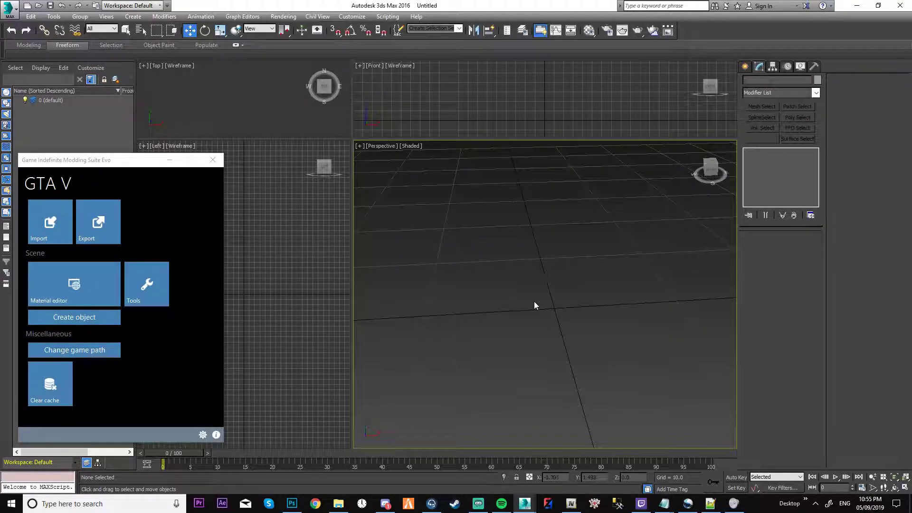
left_click(745, 66)
left_click(799, 167)
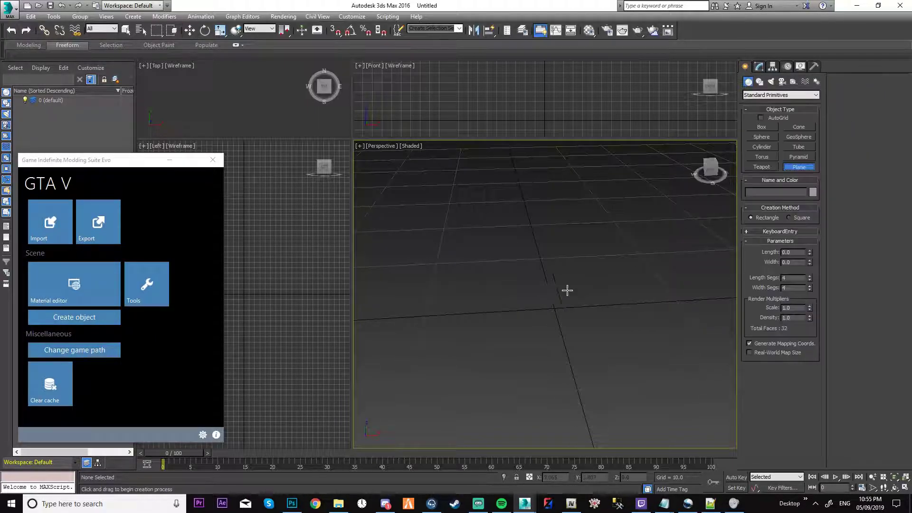
left_click_drag(507, 262, 692, 346)
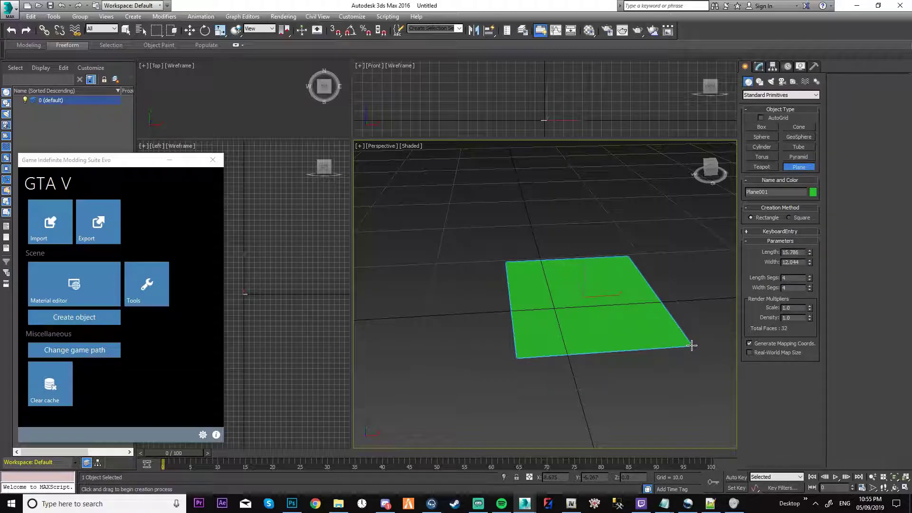
Set the new plane's length and width segments to 1, and switch to the Move tool.
left_click(793, 278)
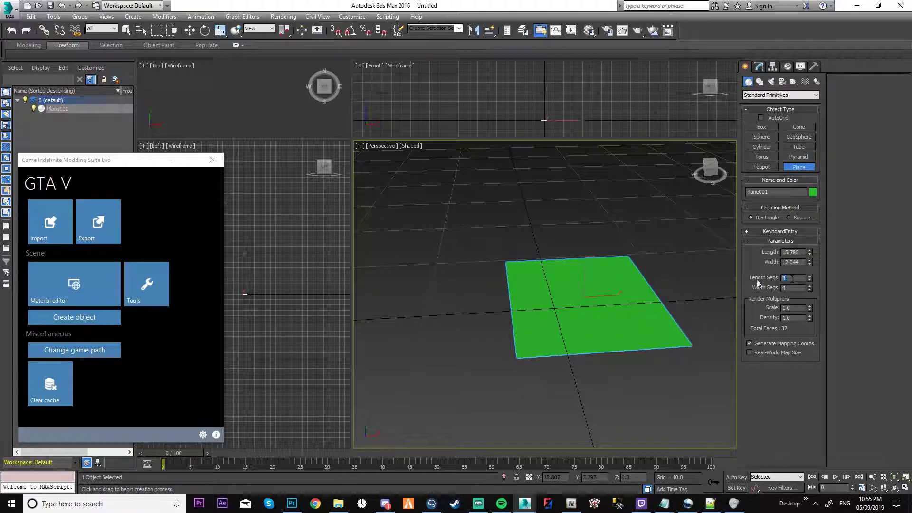
type("1")
key("Tab")
type("1")
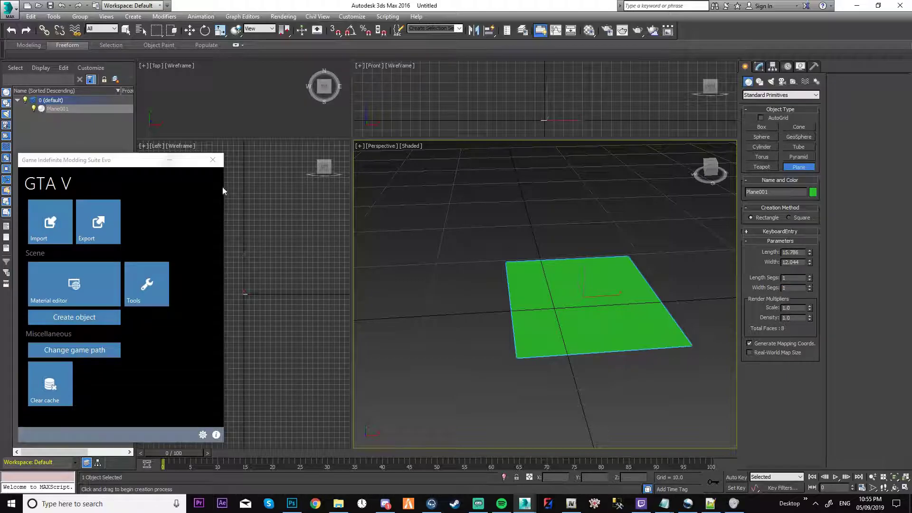
type("w")
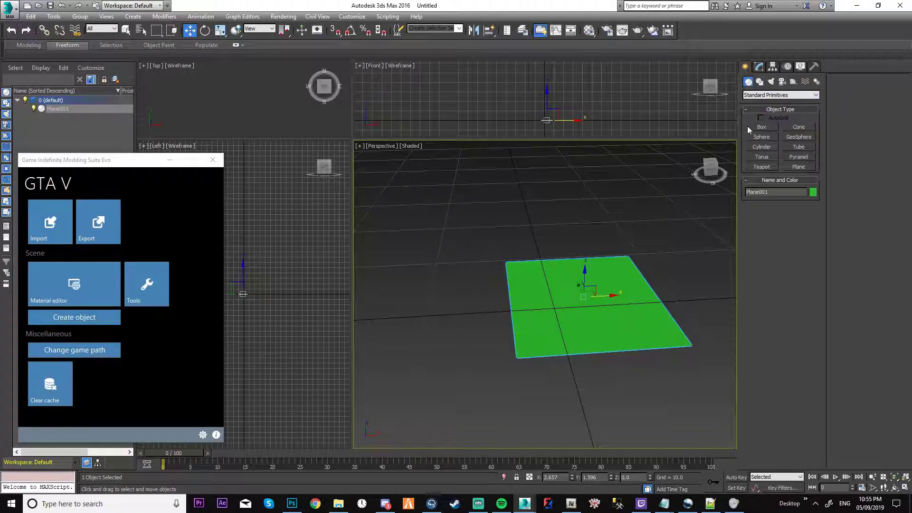
Rename the third material in the Material Editor as Floor.
type("m")
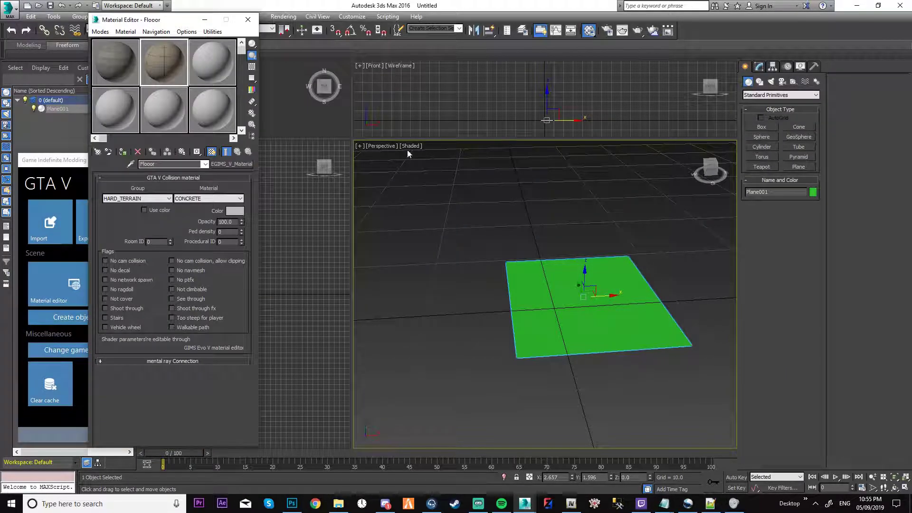
left_click(202, 57)
double_click(167, 163)
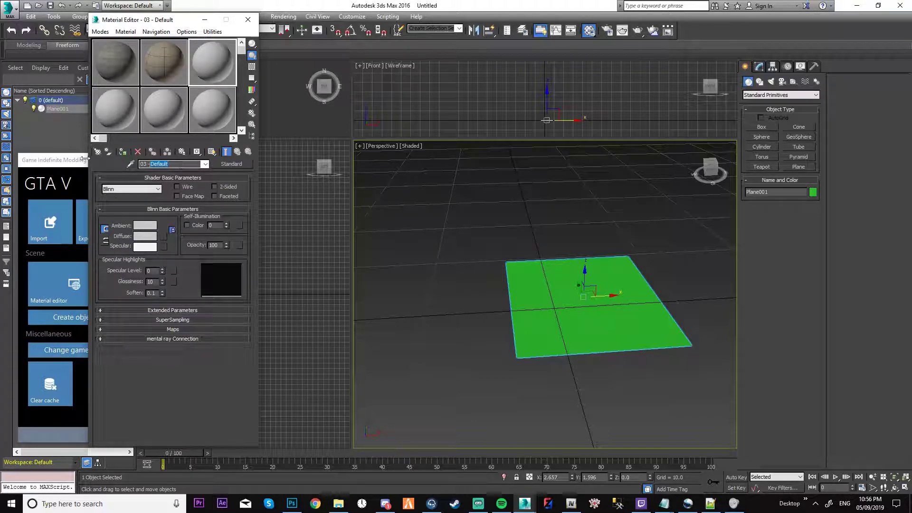
type("W")
left_click_drag(167, 164, 141, 164)
type("D")
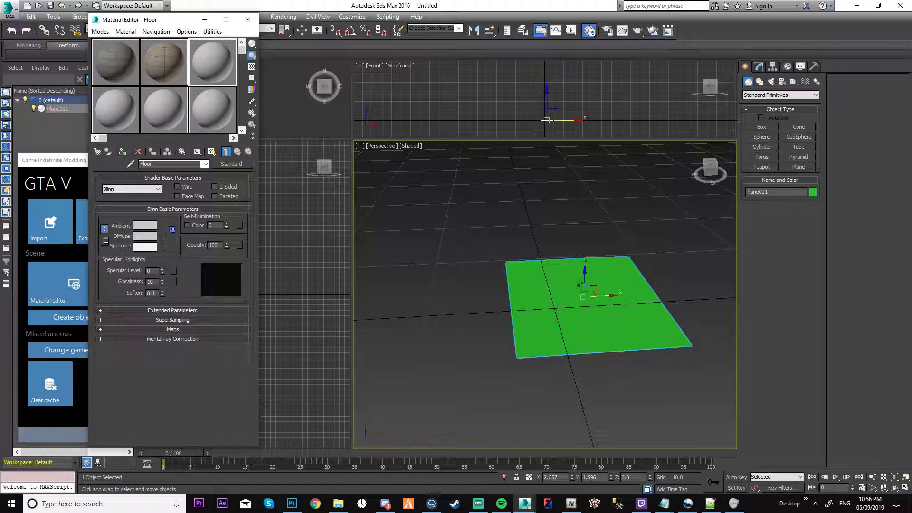
Change the Floor material's type to EGIMS_V_Material and set its collision group to HARD_TERRAIN.
left_click(231, 163)
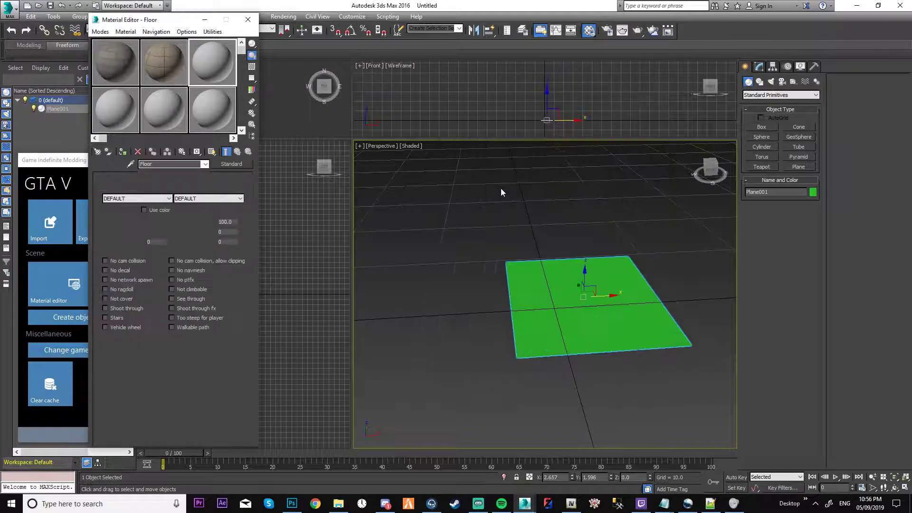
double_click(496, 188)
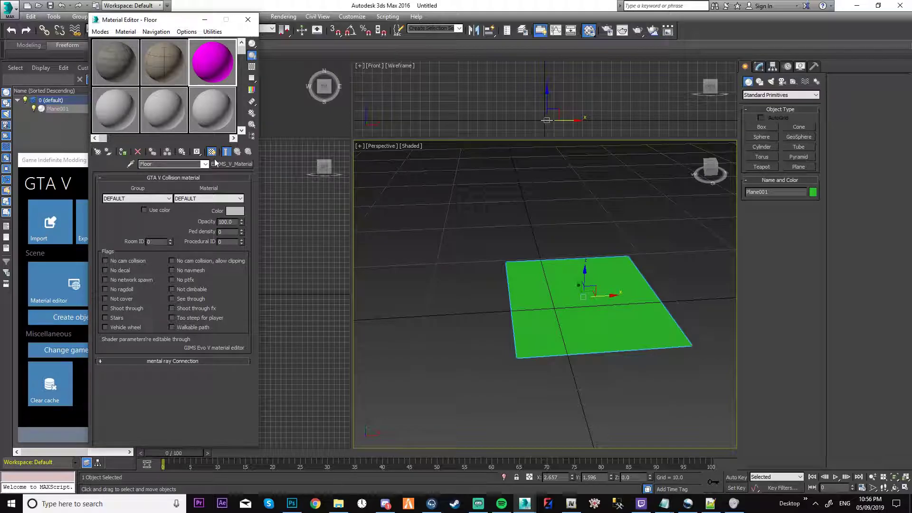
left_click(136, 198)
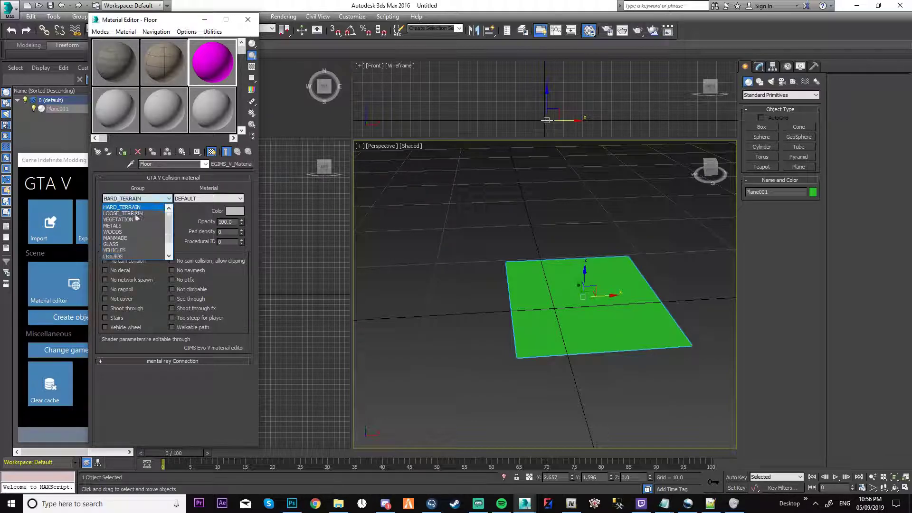
left_click(136, 208)
Assign the Floor material to the plane in the Perspective viewport.
left_click_drag(215, 67, 551, 302)
scroll(622, 389, "up", 2)
left_click(622, 386)
middle_click_drag(623, 374, 553, 370)
left_click(497, 277)
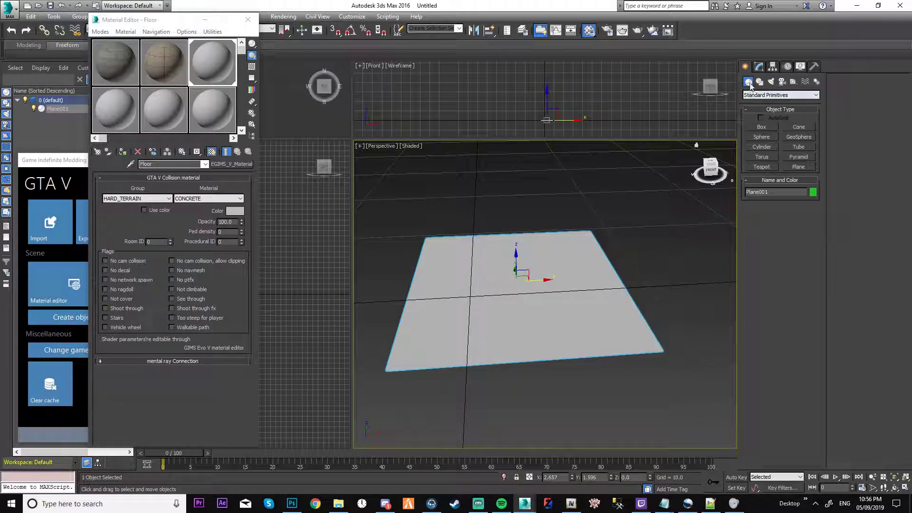
Convert the plane to an Editable Mesh and deselect it.
left_click(759, 66)
right_click(761, 152)
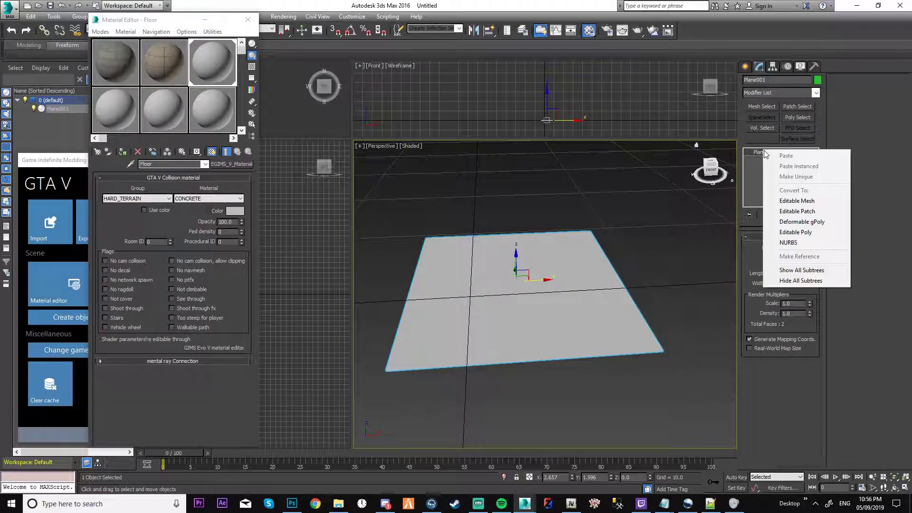
left_click(798, 202)
left_click(667, 254)
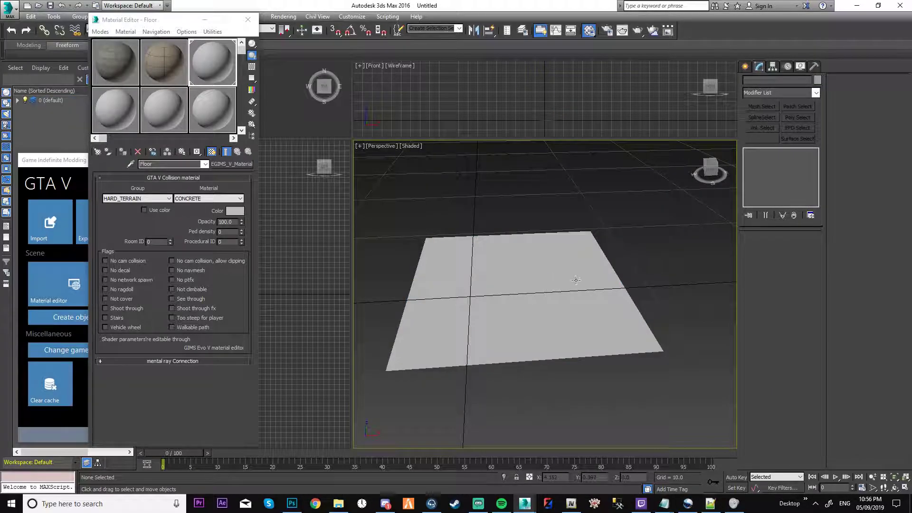
Replace the standard Material Editor with the GIMS V material editor and expand the plane's Floor material there.
left_click(248, 19)
left_click(84, 301)
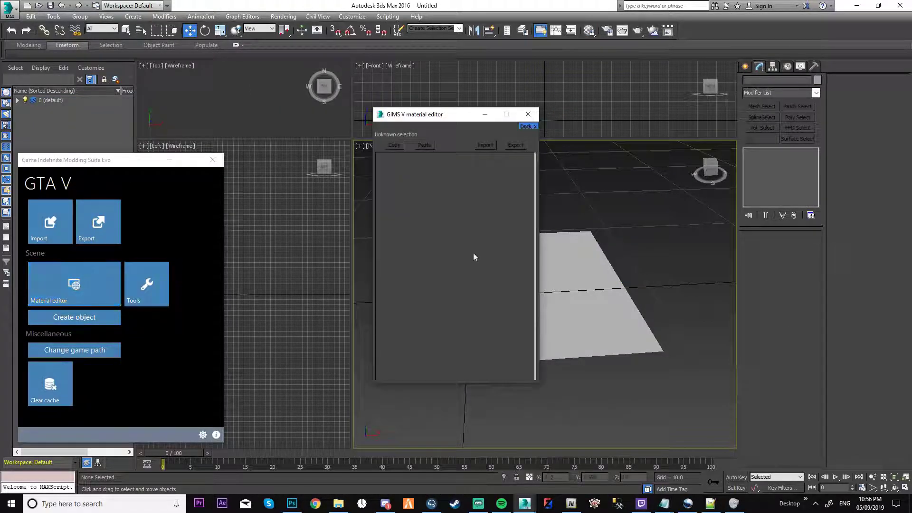
left_click(583, 289)
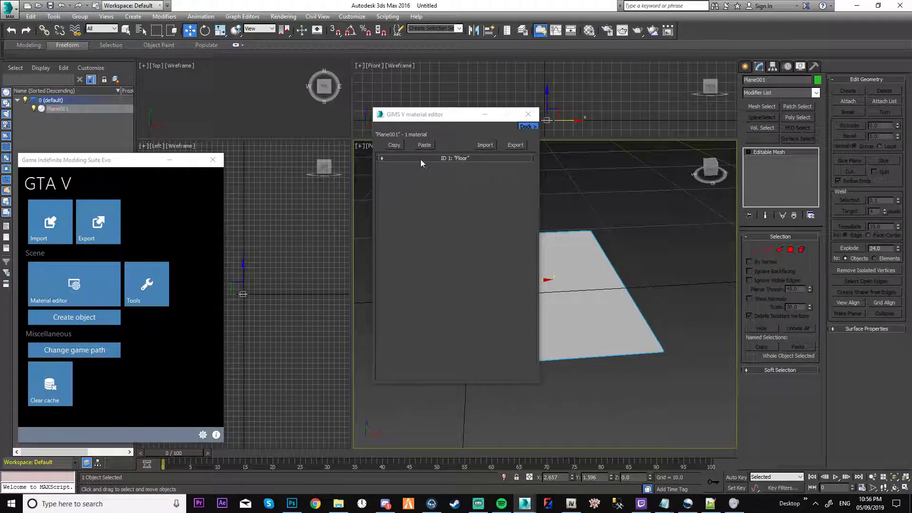
left_click_drag(453, 112, 285, 109)
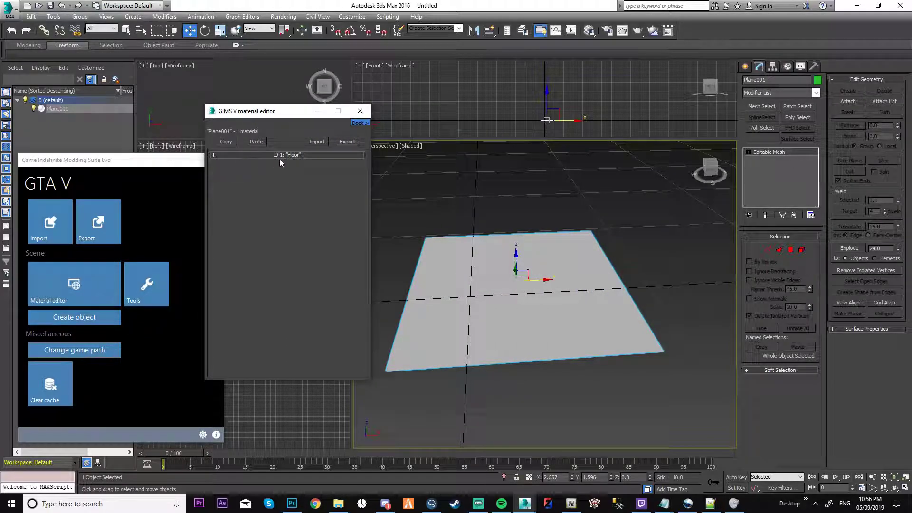
left_click(215, 155)
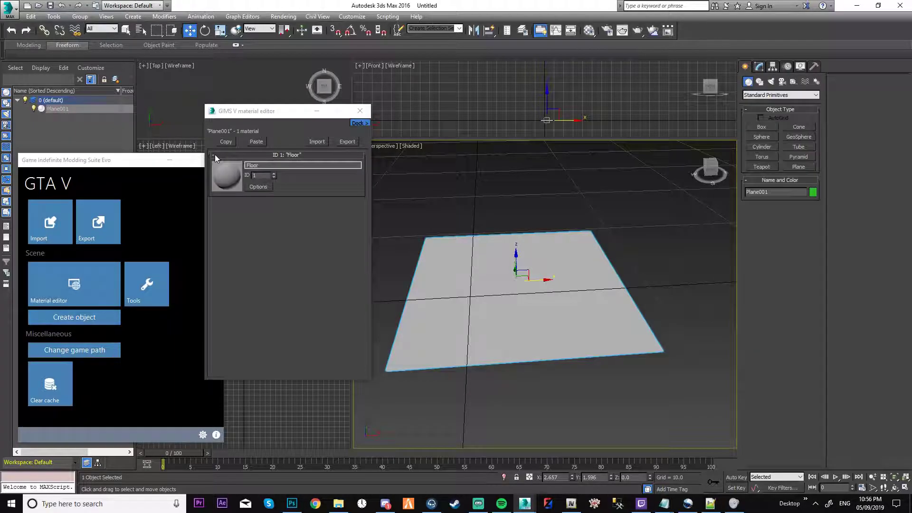
Load xj_v_tiles_medium.dds from the hei_heist_policedlc_shell folder as the Floor material's diffuse texture in its model settings.
left_click(227, 171)
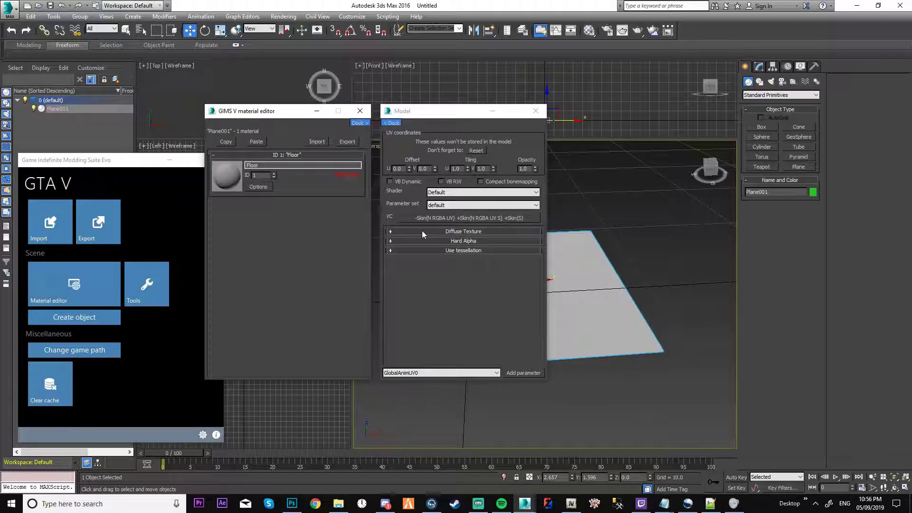
left_click(491, 232)
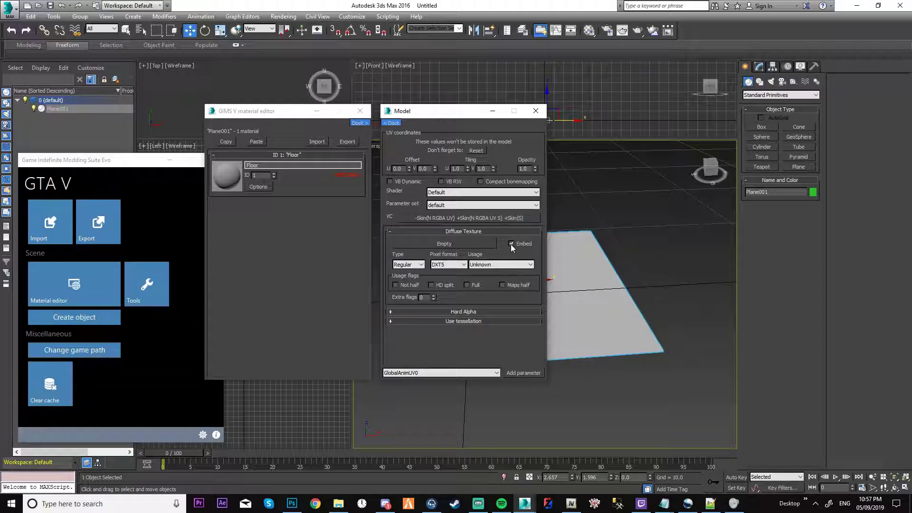
left_click(461, 243)
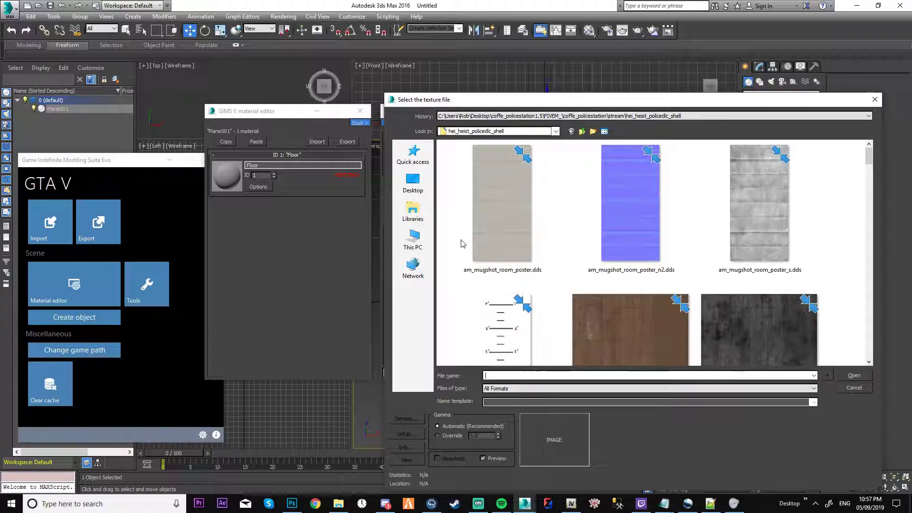
scroll(655, 268, "down", 10)
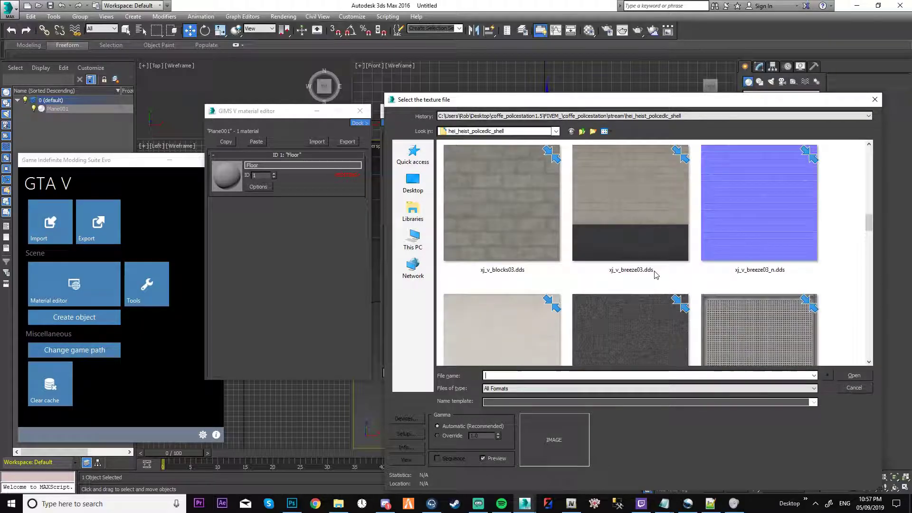
scroll(662, 275, "down", 10)
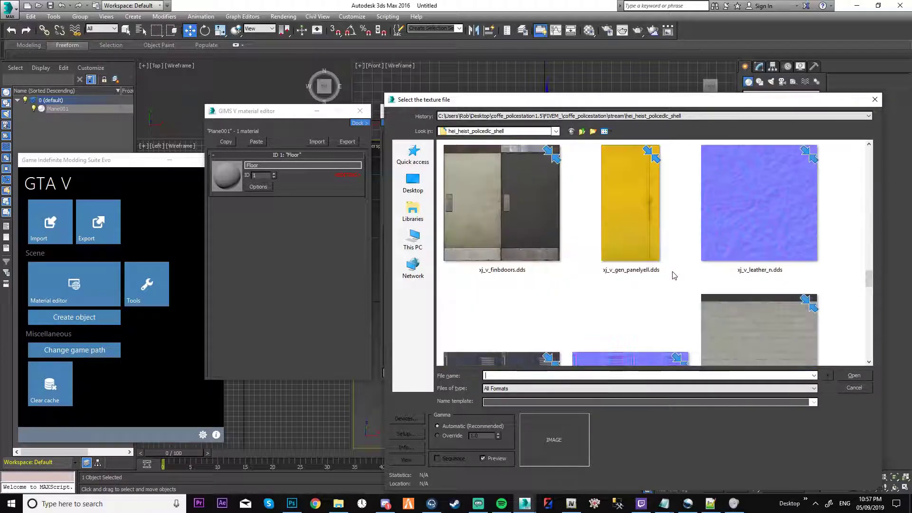
left_click(757, 229)
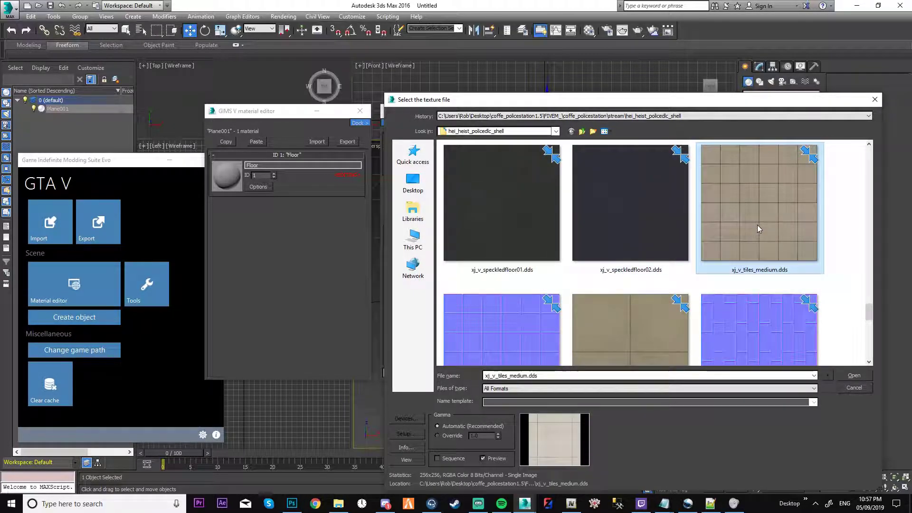
left_click(854, 376)
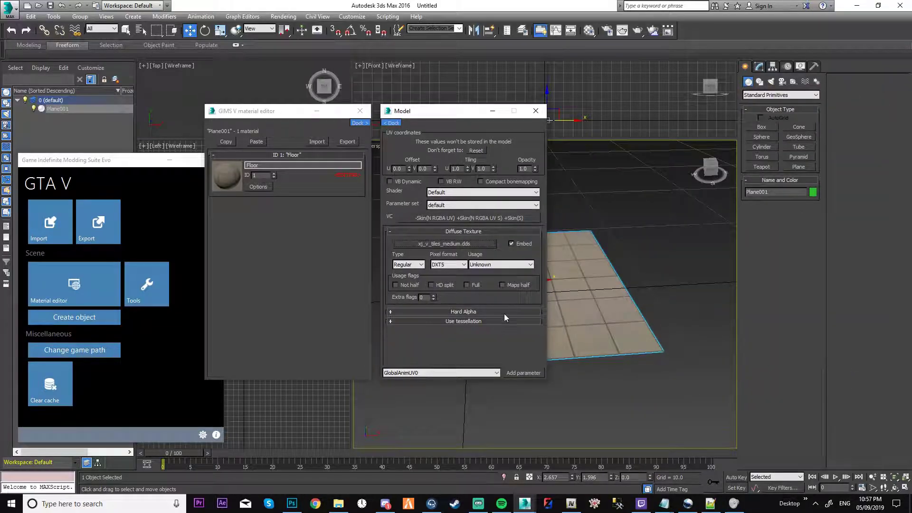
Try a U tiling of 1.2 on the Floor material and return it to 1.0.
left_click(468, 167)
left_click(467, 167)
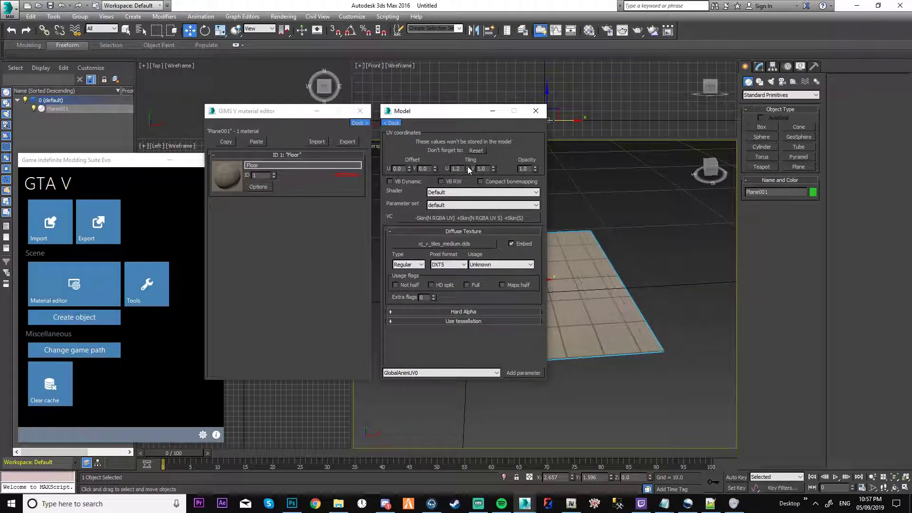
left_click(469, 170)
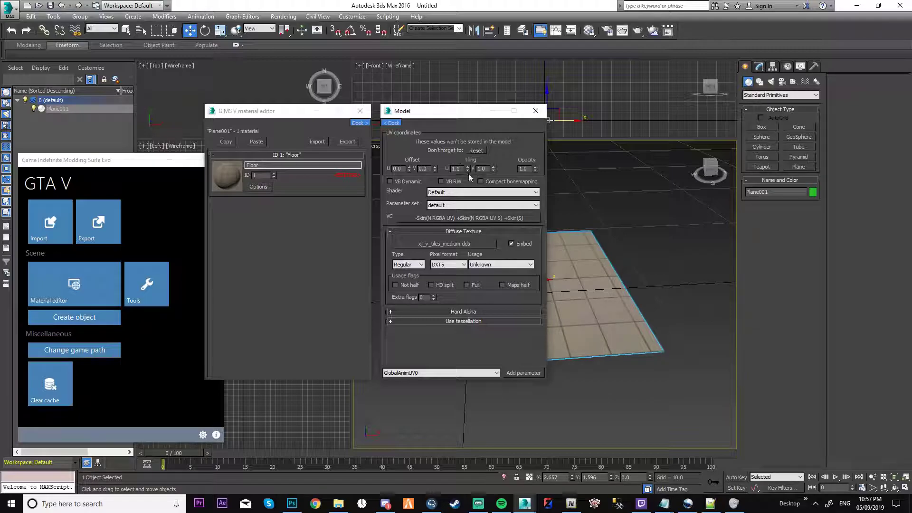
left_click(469, 170)
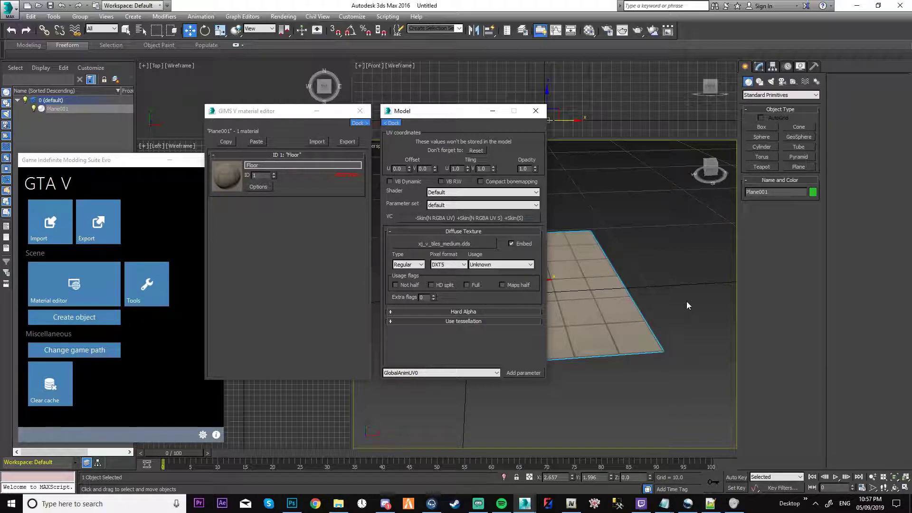
Close the GIMS V material editor and copy the floor plane along X to about X -9.42, beside the original.
left_click(362, 114)
left_click(643, 264)
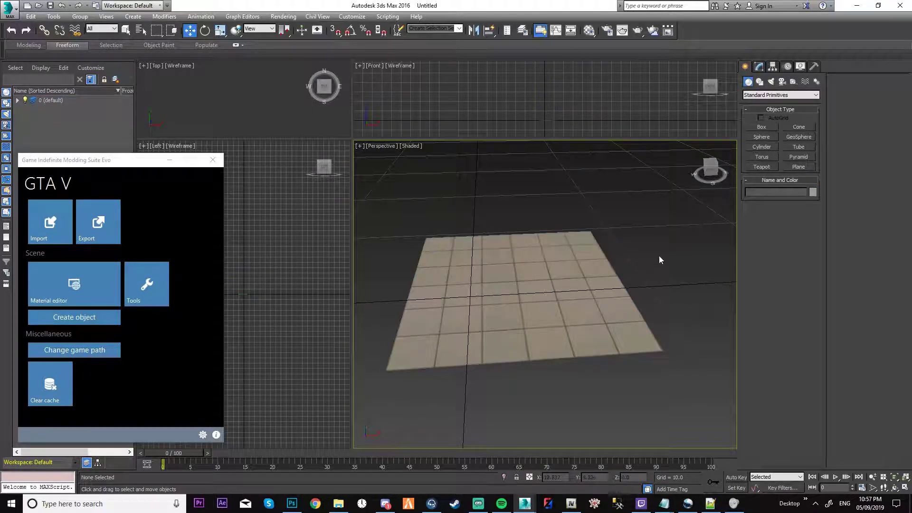
left_click(598, 258)
mouse_move(569, 258)
middle_mouse_down()
mouse_move(612, 255)
mouse_move(636, 293)
middle_mouse_up()
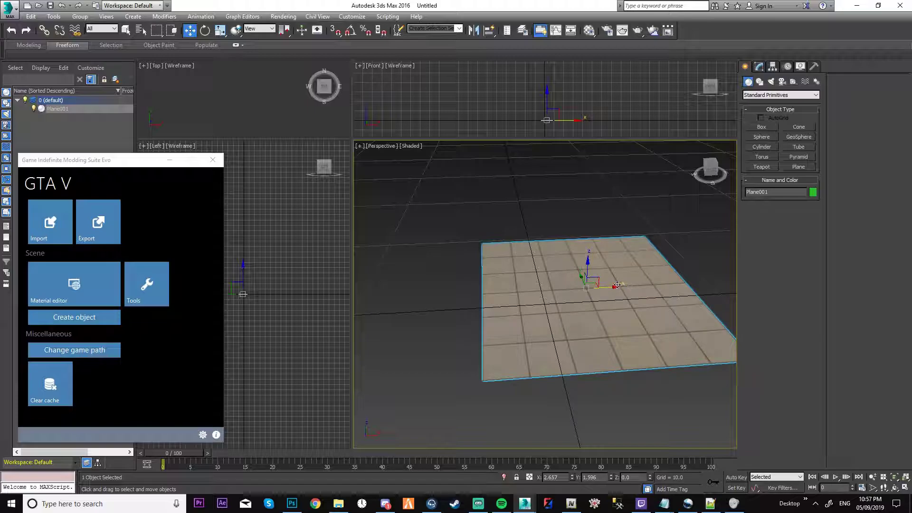
mouse_move(612, 285)
left_mouse_down("shift")
mouse_move(389, 300)
mouse_move(402, 301)
left_mouse_up("shift")
left_click(459, 291)
middle_click_drag(477, 303, 614, 296)
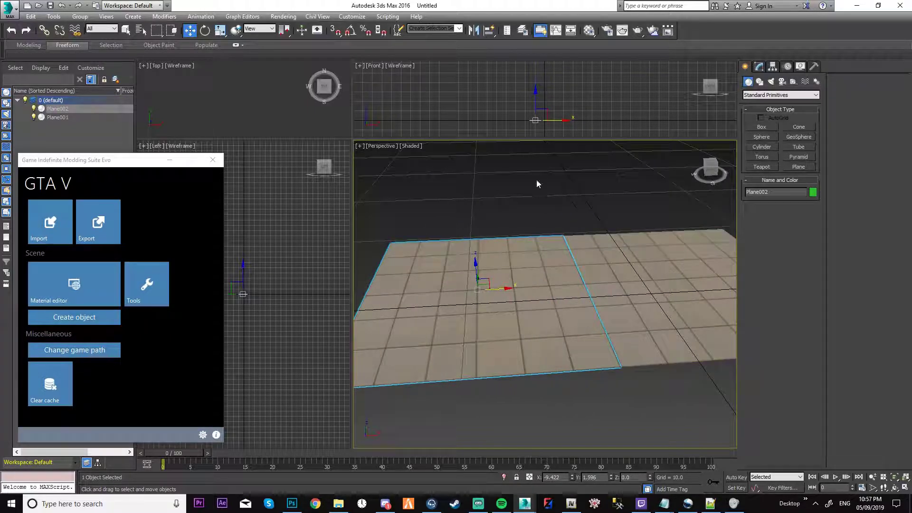
Move the copied plane along Y to about Y 10.66, offset from the original, and deselect it.
middle_click_drag(515, 279, 447, 322)
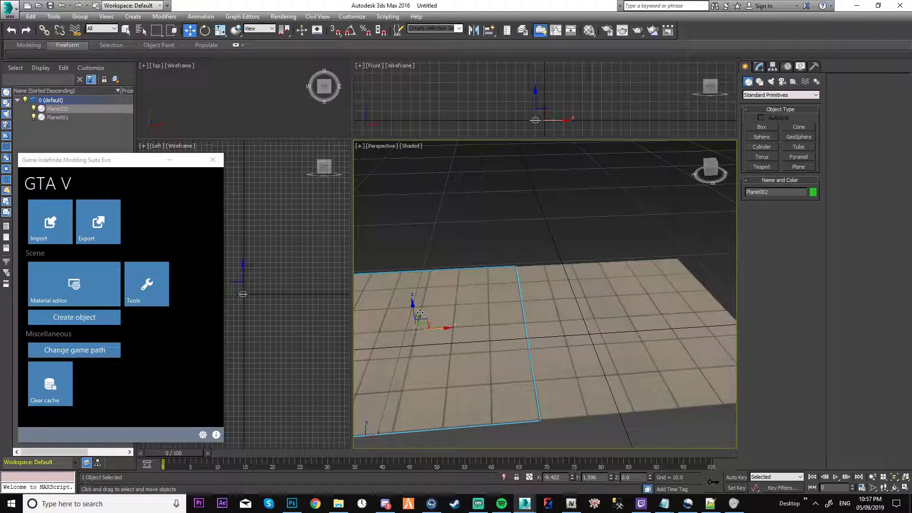
left_click_drag(422, 313, 433, 238)
left_click(585, 233)
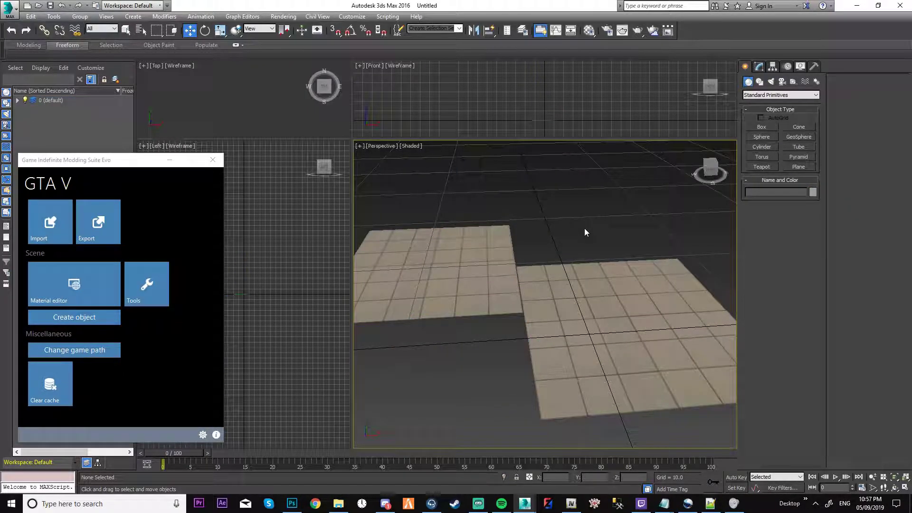
Resize the viewport layout so the Top view takes up much more space.
scroll(530, 290, "up", 10)
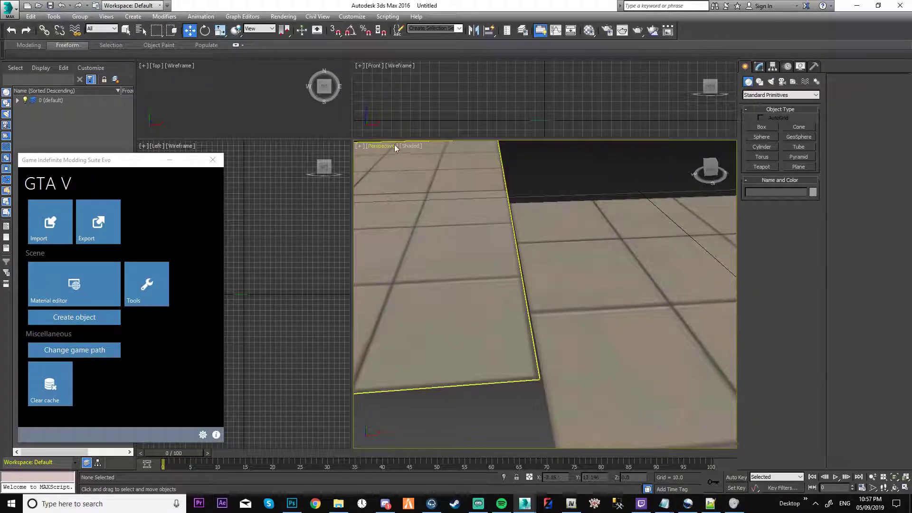
left_click_drag(398, 139, 352, 314)
left_click_drag(351, 240, 514, 242)
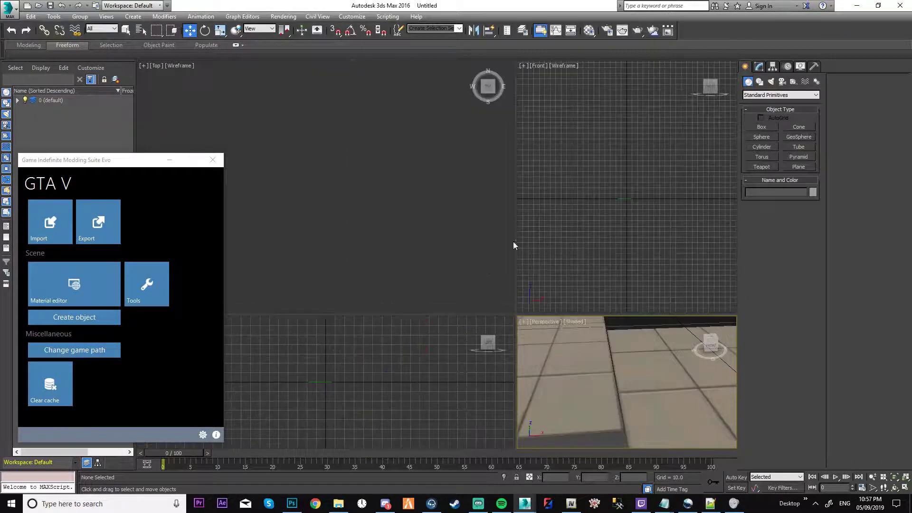
Move the copied plane along X in the Top view to about X -9.387, against the original plane's edge.
left_click(570, 380)
scroll(324, 167, "up", 8)
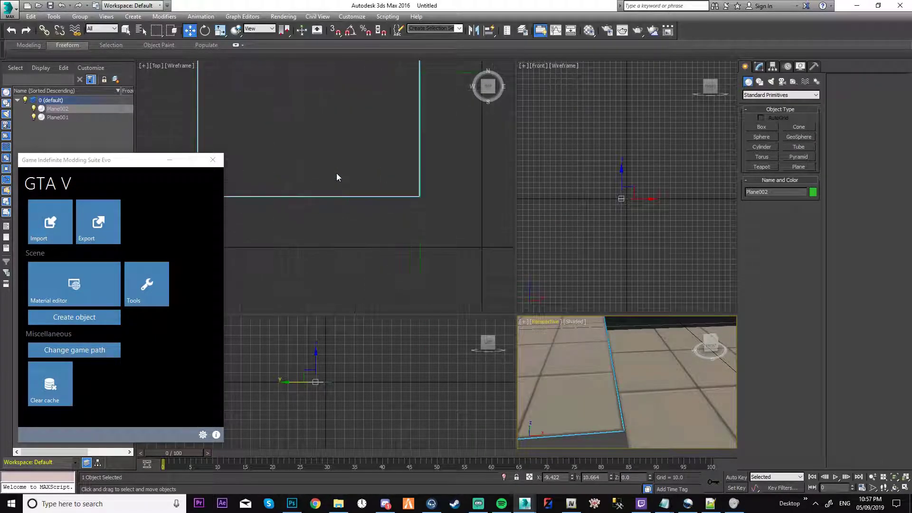
middle_click_drag(410, 149, 371, 285)
scroll(386, 166, "up", 2)
middle_click_drag(286, 206, 324, 194)
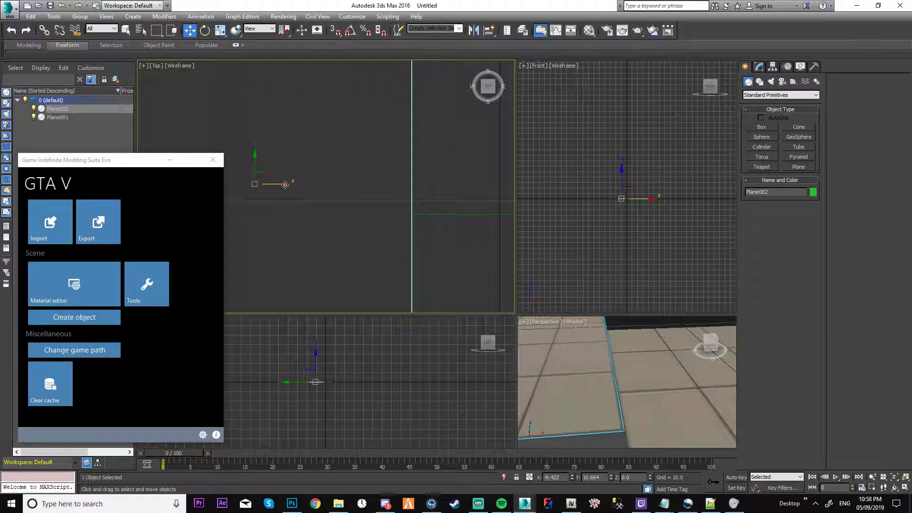
scroll(418, 285, "up", 3)
middle_click_drag(420, 285, 426, 99)
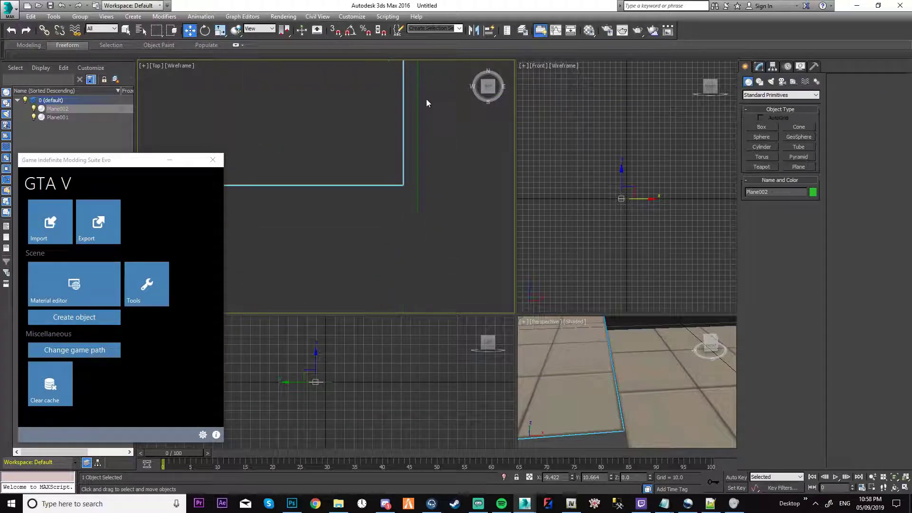
scroll(405, 186, "up", 4)
middle_click_drag(399, 167, 372, 186)
left_click_drag(370, 199, 402, 208)
left_click(402, 226)
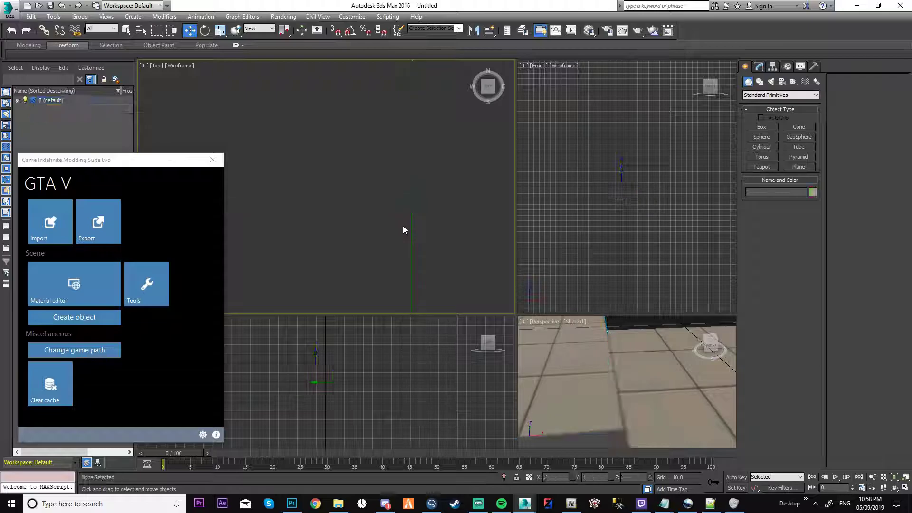
Try shifting the copied plane along X to about -9.198 and bring it back against the original's edge.
middle_click_drag(427, 191, 404, 238)
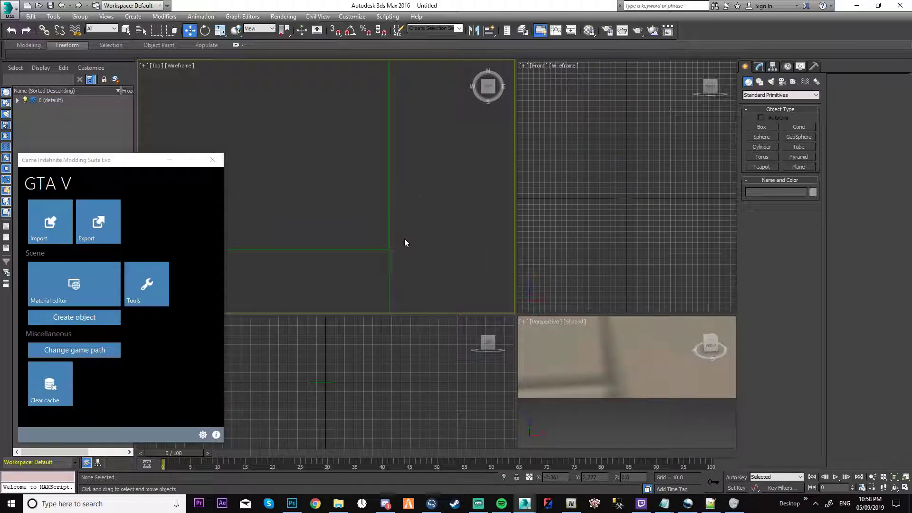
scroll(399, 246, "up", 2)
left_click(376, 250)
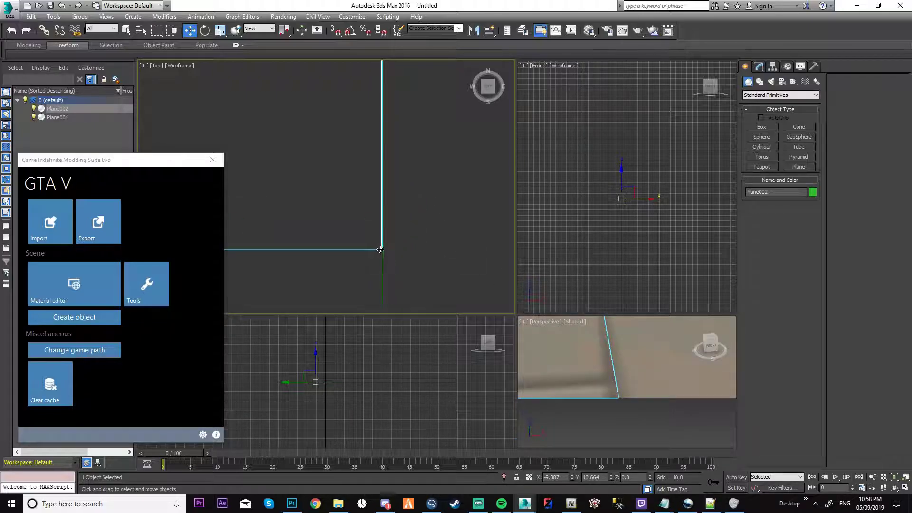
middle_click_drag(381, 249, 346, 193)
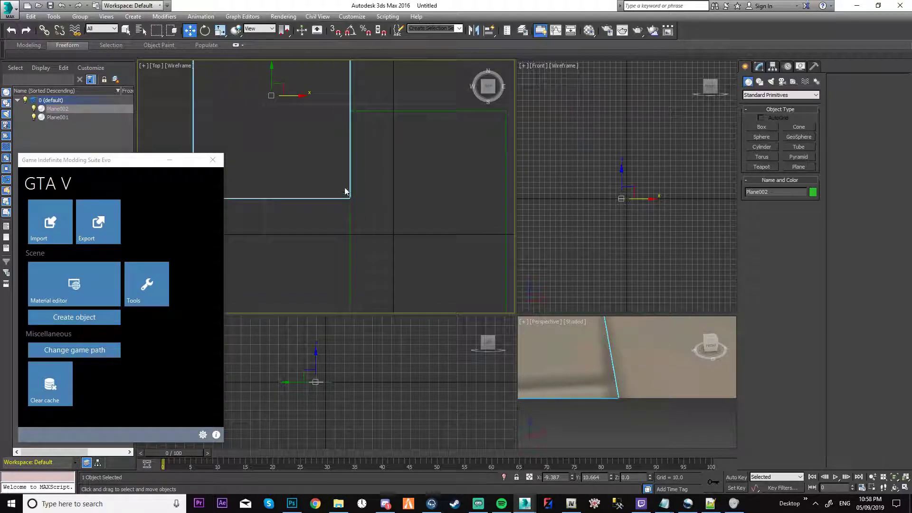
left_click_drag(301, 95, 304, 96)
scroll(338, 201, "up", 10)
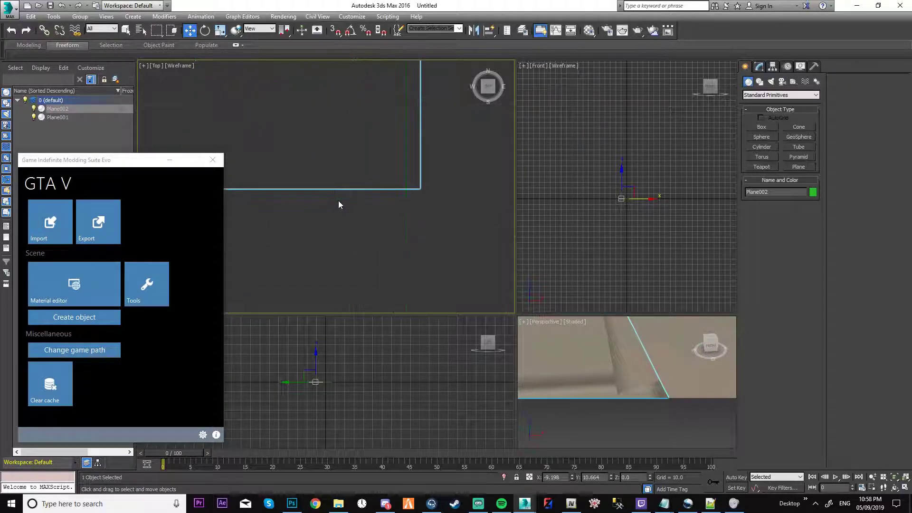
middle_click_drag(455, 193, 333, 246)
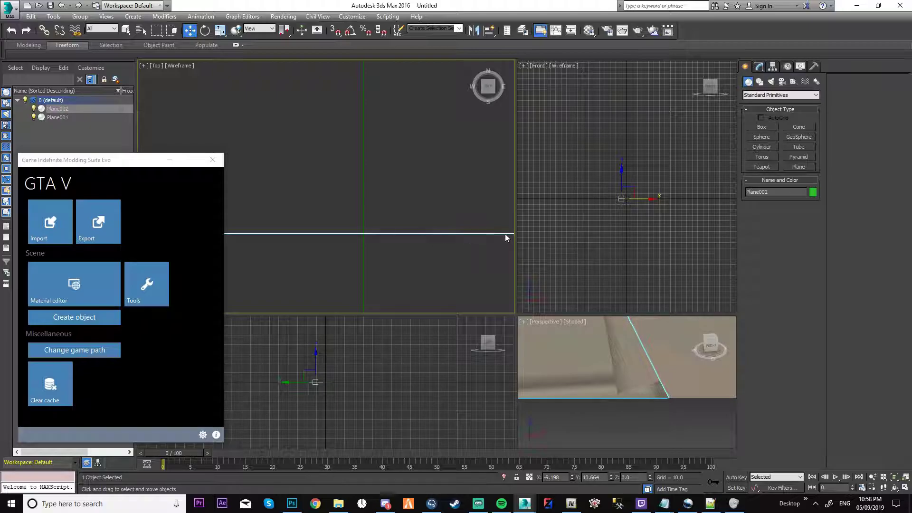
left_click_drag(506, 233, 357, 244)
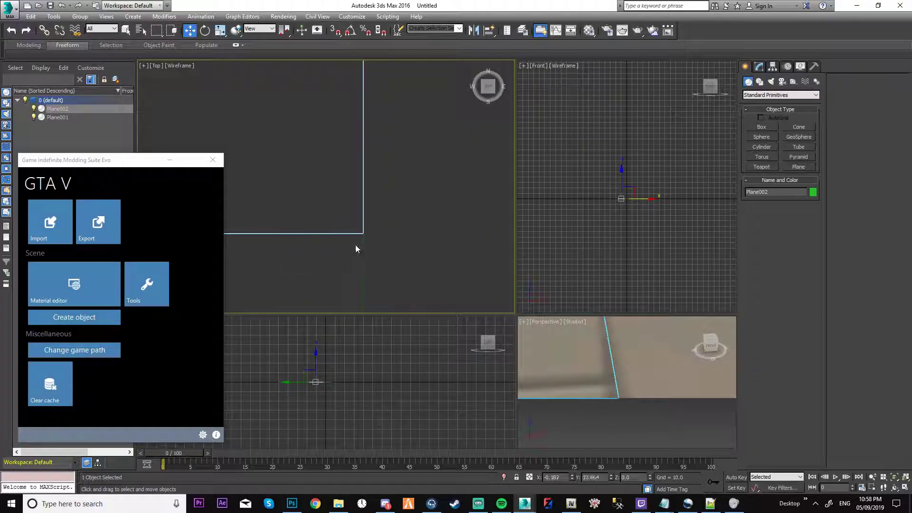
Fine-tune the copied plane's X position in a close-up Top view to line up with the original's edge, and deselect it.
scroll(357, 244, "up", 4)
scroll(405, 170, "up", 5)
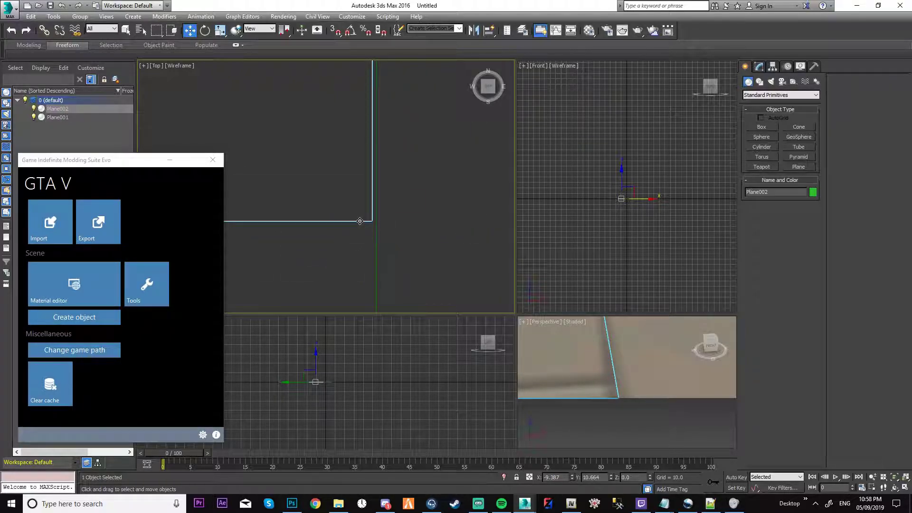
left_click_drag(361, 221, 221, 232)
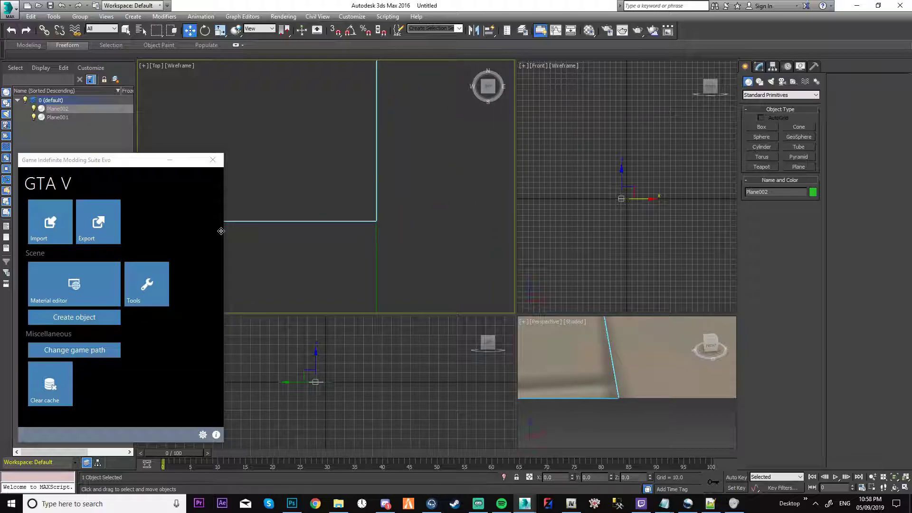
left_click(284, 256)
Enlarge the Perspective viewport to fill most of the viewport area around the seam between the planes.
scroll(623, 359, "down", 5)
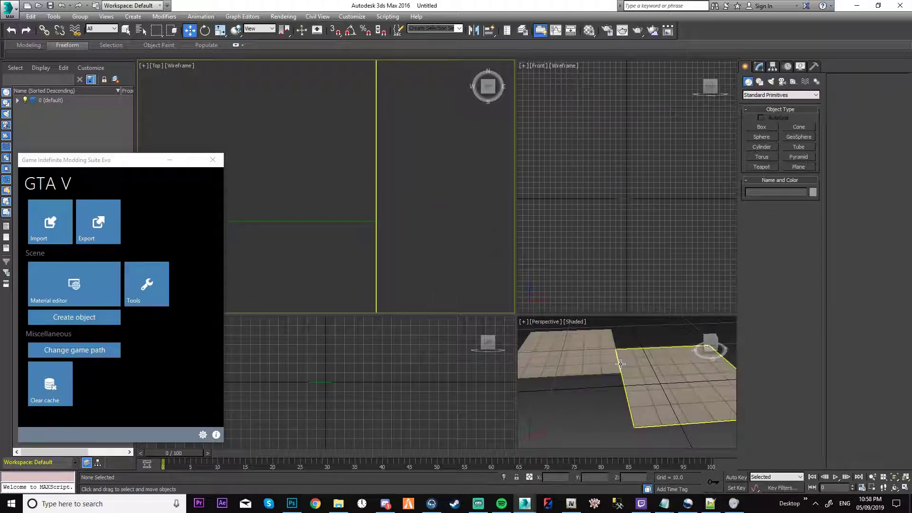
left_click(629, 338)
scroll(628, 338, "up", 4)
key("Up")
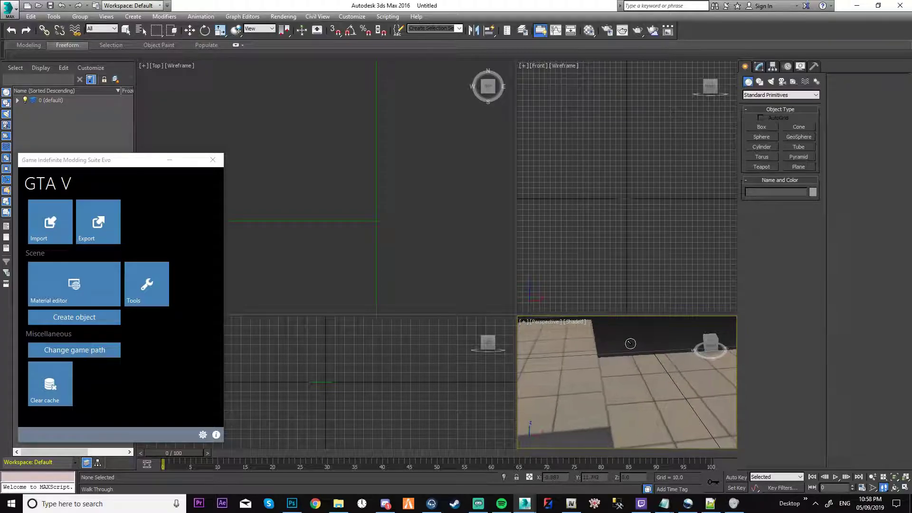
left_click_drag(631, 344, 646, 346)
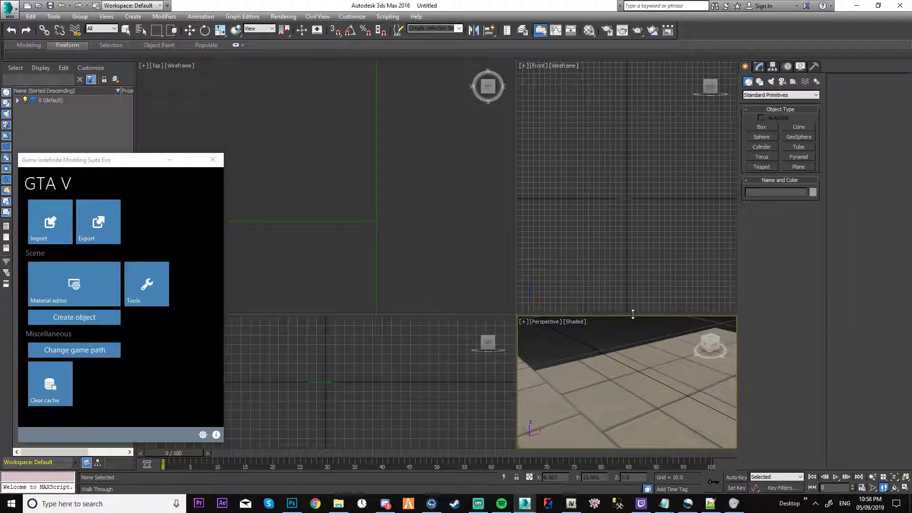
left_click_drag(631, 315, 567, 128)
left_click_drag(515, 185, 216, 173)
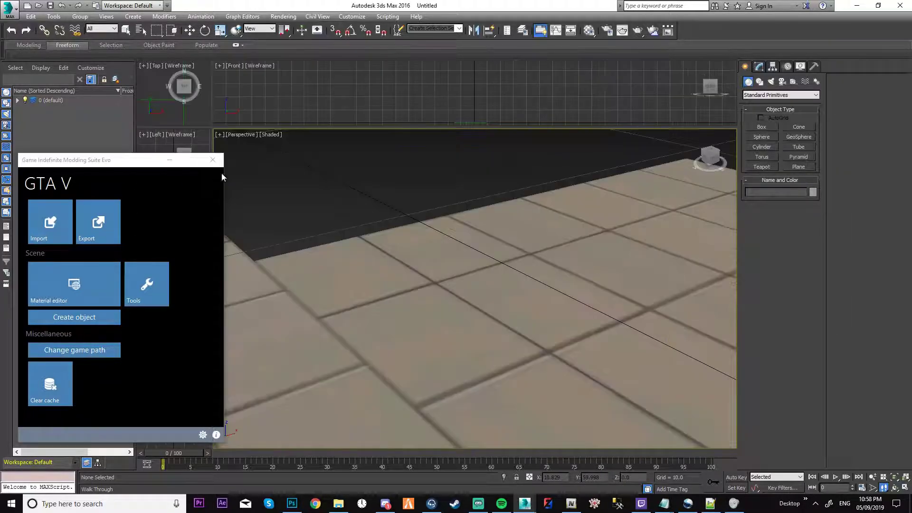
left_click_drag(304, 127, 308, 88)
Examine how the tiles line up along the seam between the two planes in the Perspective view.
key("w")
key("Up")
left_click_drag(482, 239, 462, 246)
key("s")
right_click(483, 346)
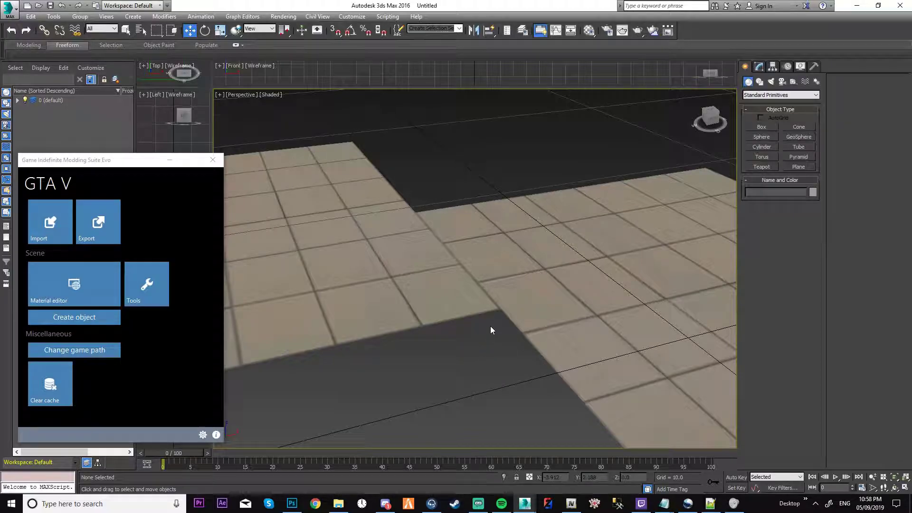
scroll(491, 328, "down", 4)
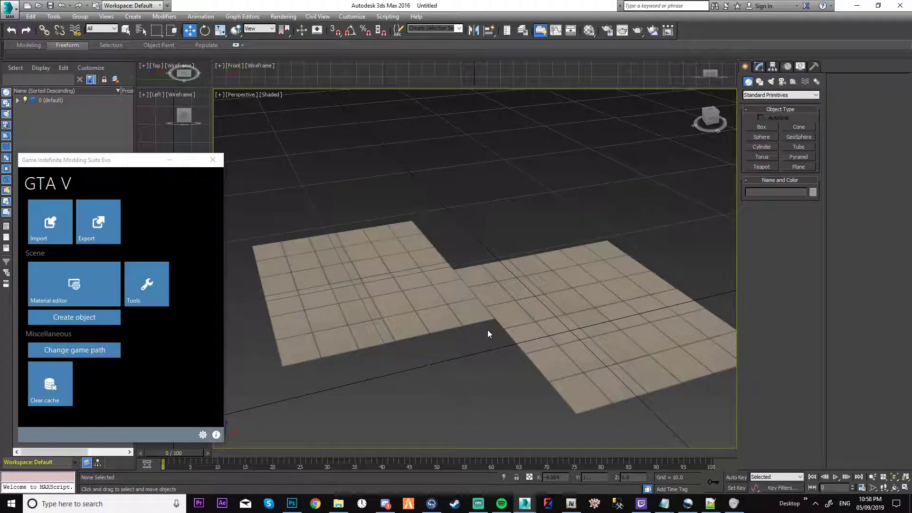
Attach the original floor plane to the copied plane's Editable Mesh.
left_click(442, 309)
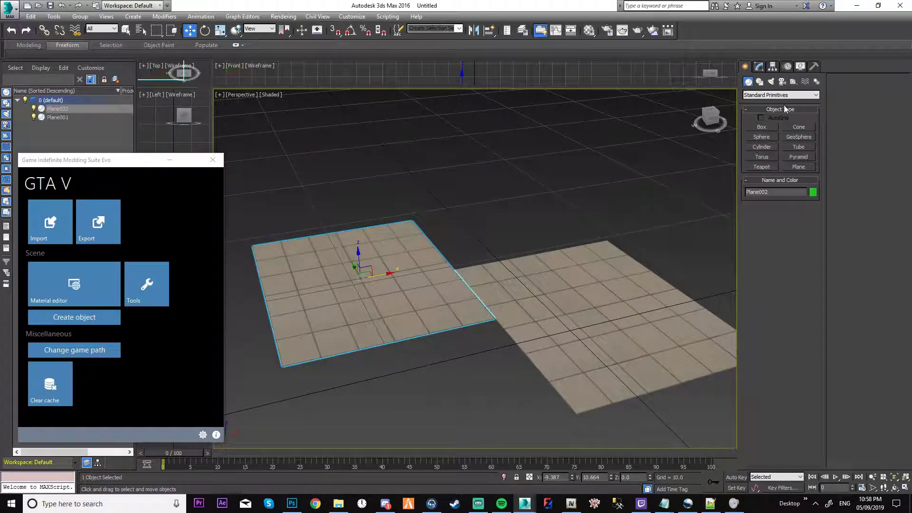
left_click(759, 66)
left_click(841, 102)
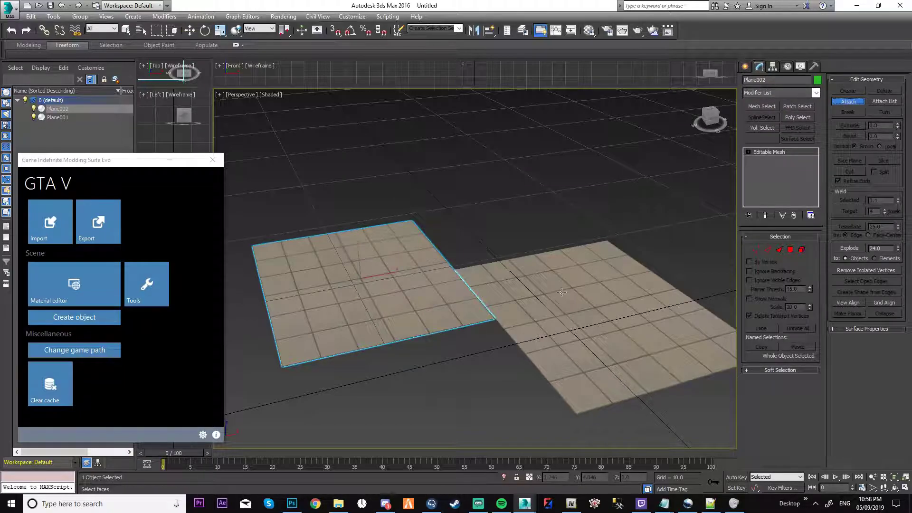
left_click(557, 293)
key("w")
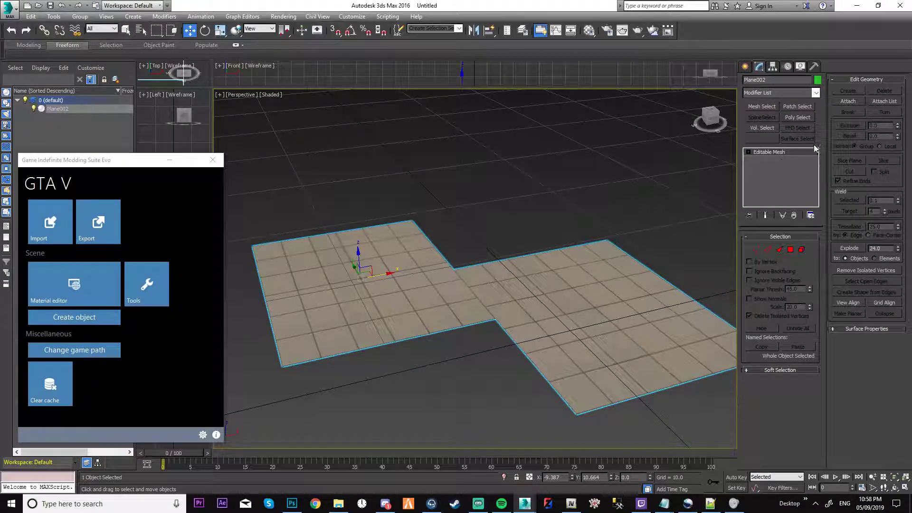
Add a UVW Map modifier to the combined floor mesh.
left_click(496, 259)
left_click(495, 285)
right_click(774, 153)
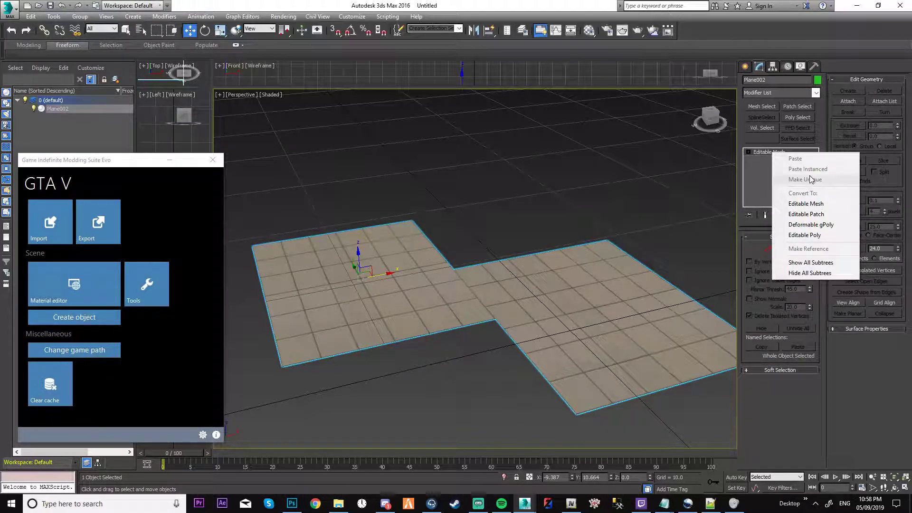
left_click(774, 93)
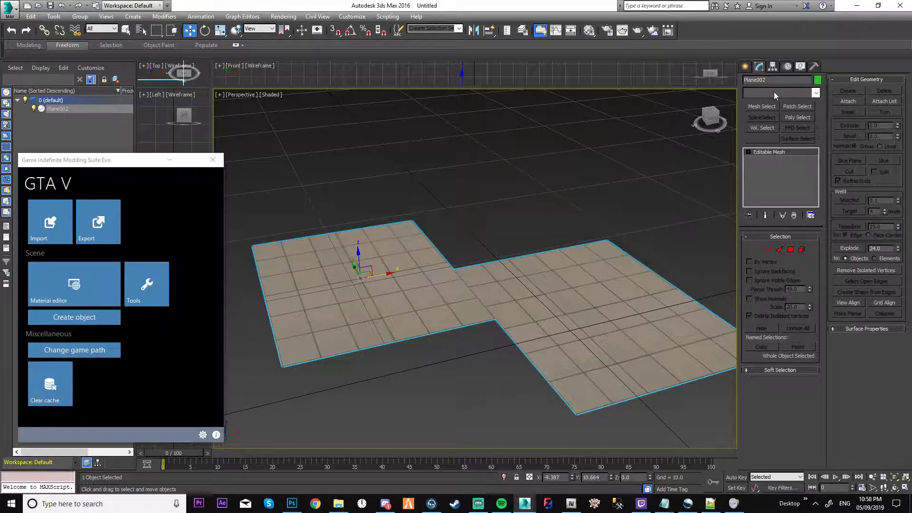
left_click(774, 92)
key("u")
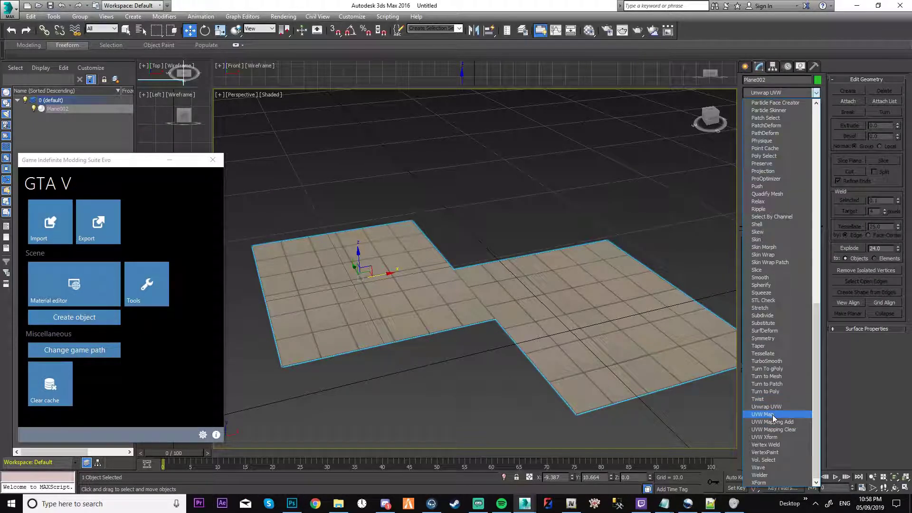
left_click(773, 414)
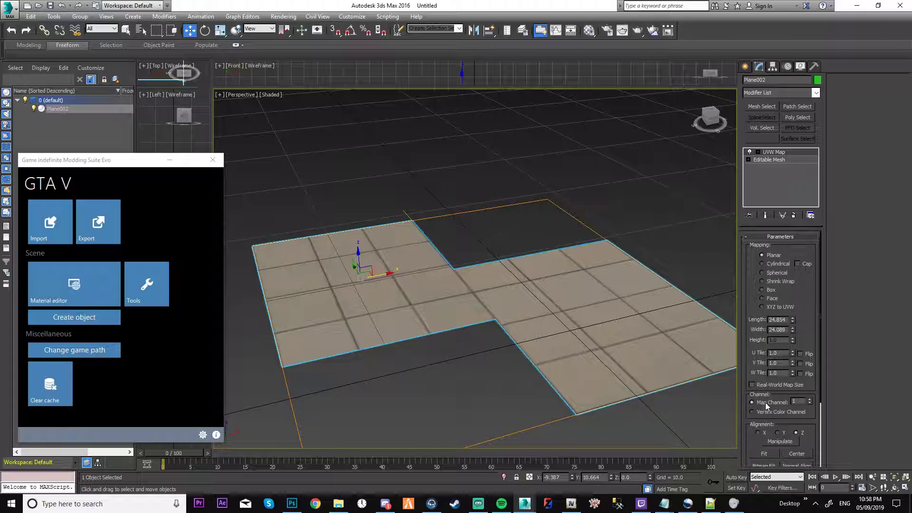
Enable Real-World Map Size on the UVW Map modifier and check the tiling on the combined floor.
left_click(769, 385)
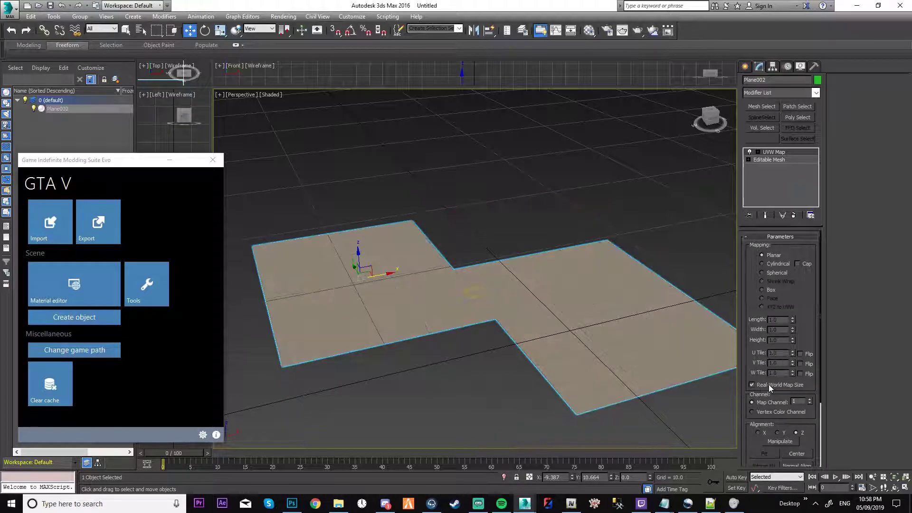
left_click(481, 344)
scroll(494, 335, "up", 10)
middle_click_drag(500, 331, 574, 326)
scroll(574, 326, "down", 10)
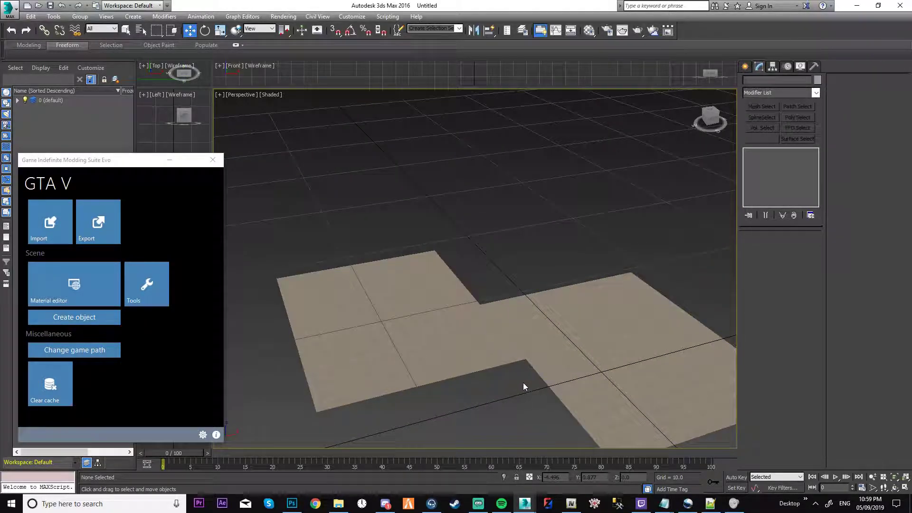
left_click(557, 339)
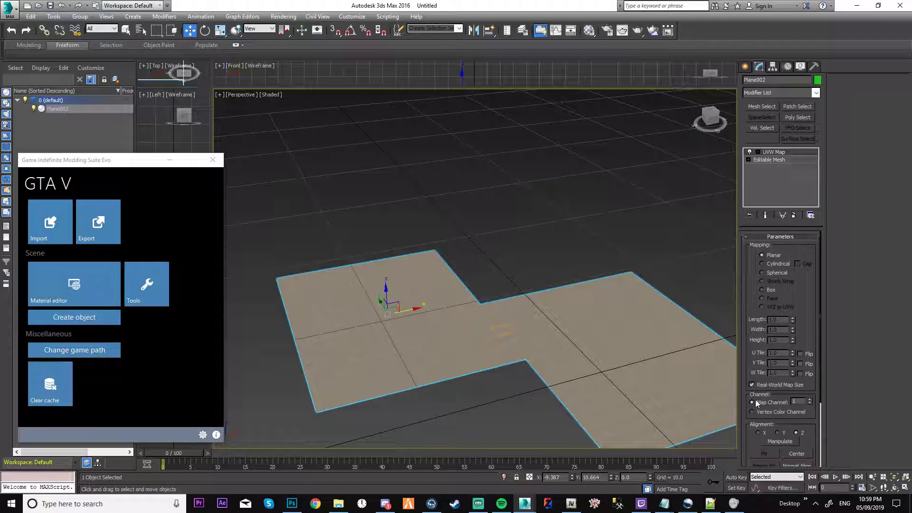
Disable Real-World Map Size and collapse the UVW Map modifier into the floor's Editable Mesh.
left_click(752, 385)
right_click(783, 153)
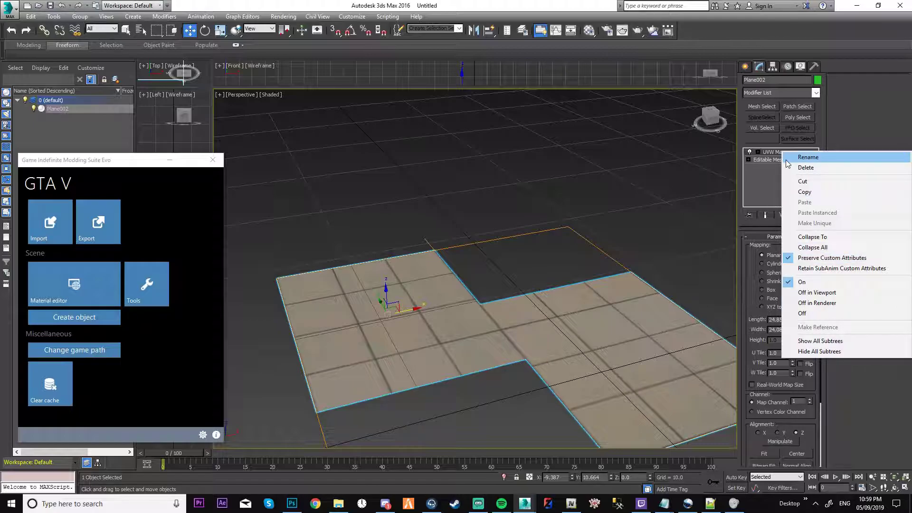
left_click(810, 236)
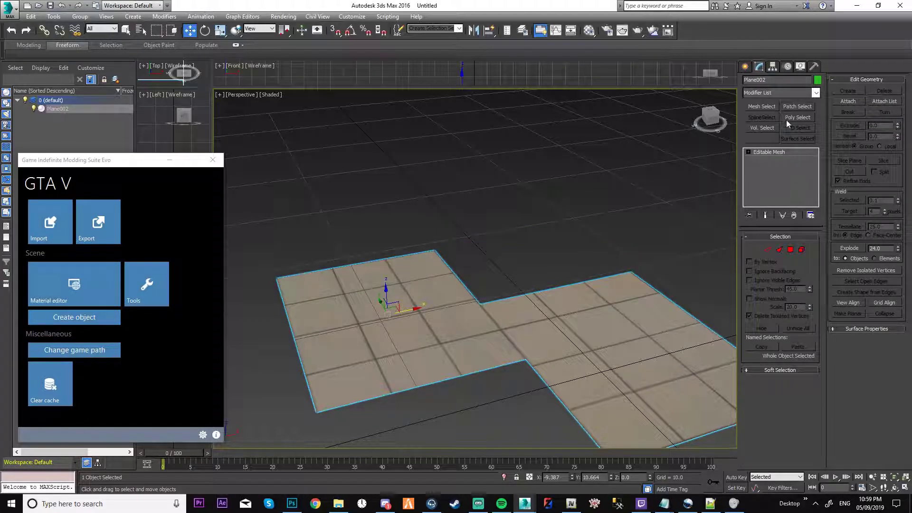
Add an Unwrap UVW modifier to the combined floor mesh.
left_click(775, 94)
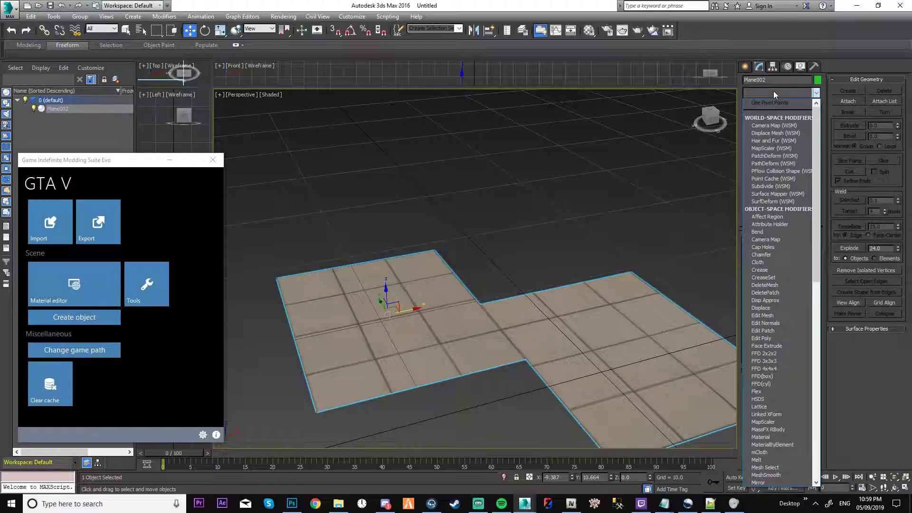
key("u")
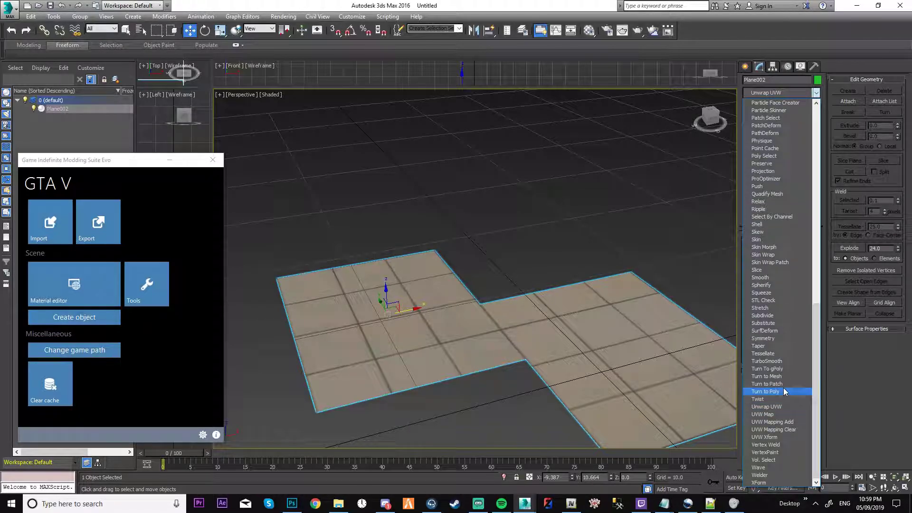
left_click(790, 407)
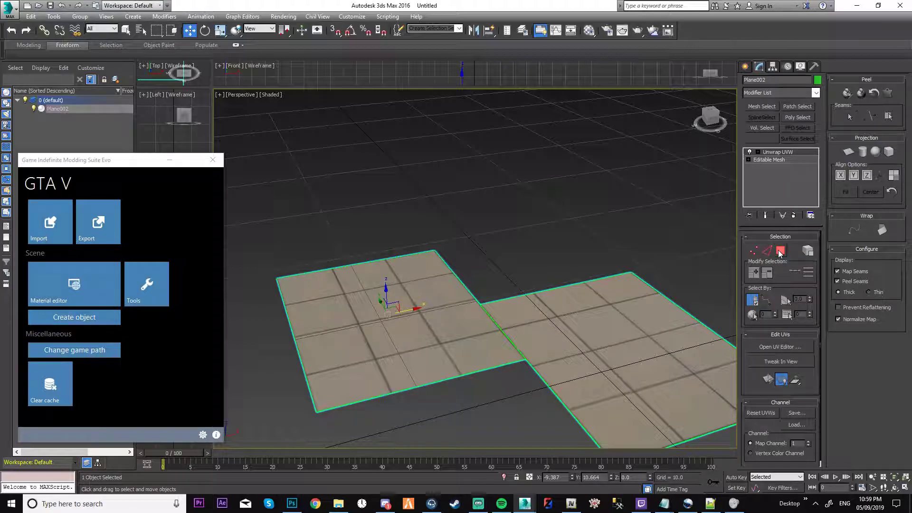
Select the polygons of both joined planes at the Polygon level of the Unwrap UVW modifier.
scroll(571, 285, "down", 3)
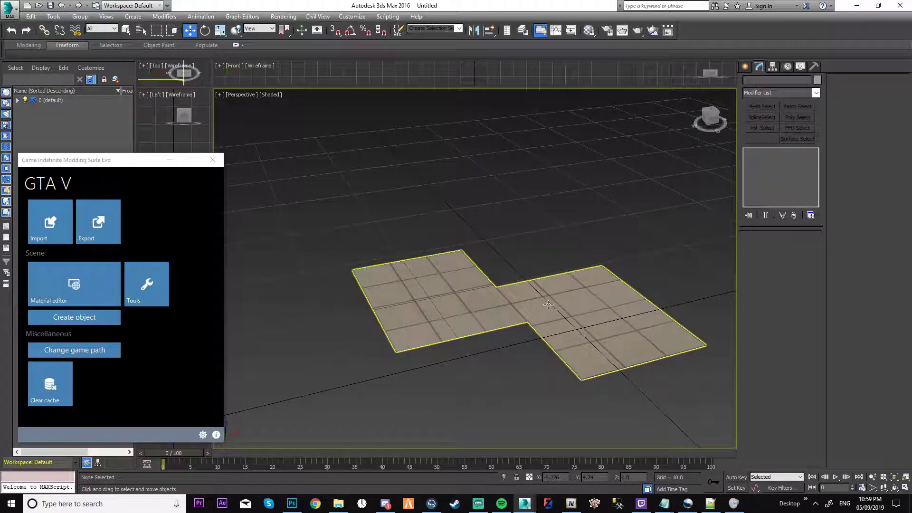
left_click(781, 251)
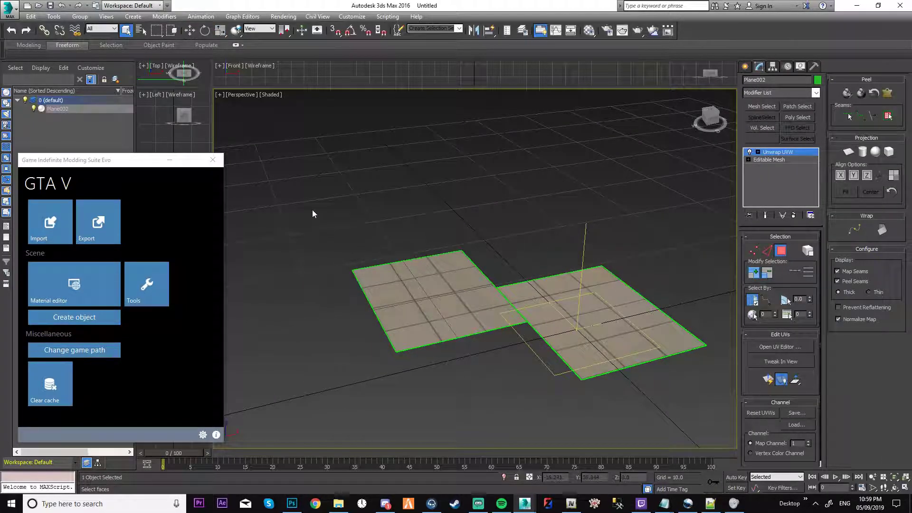
left_click_drag(312, 210, 693, 432)
left_click(635, 327)
left_click(454, 304)
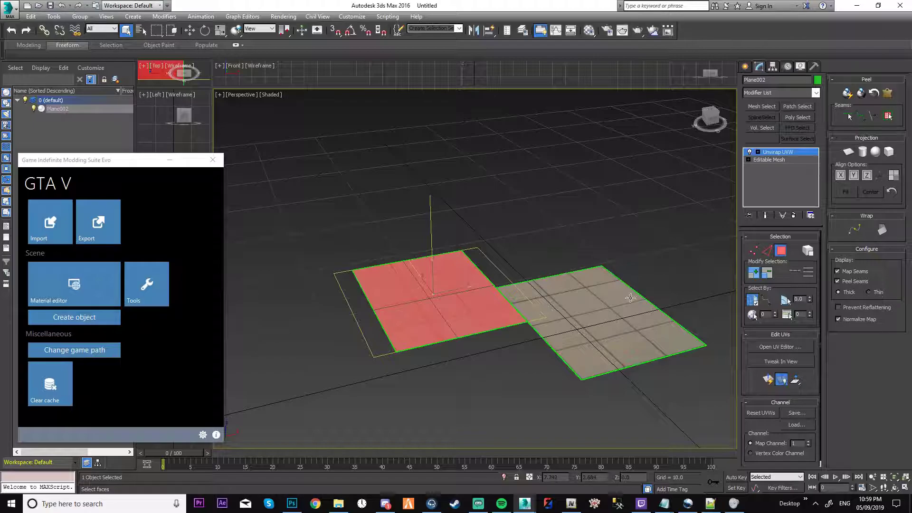
scroll(557, 303, "up", 2)
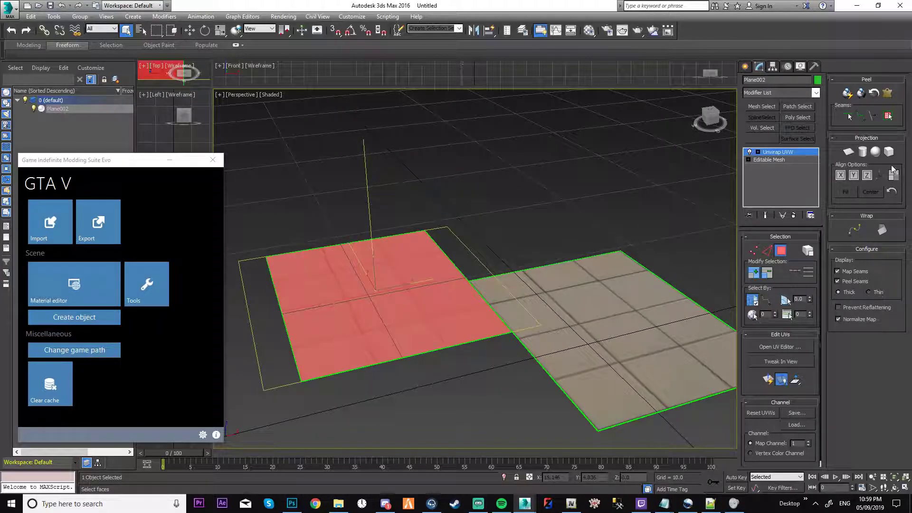
scroll(421, 246, "down", 3)
left_click_drag(349, 208, 597, 377)
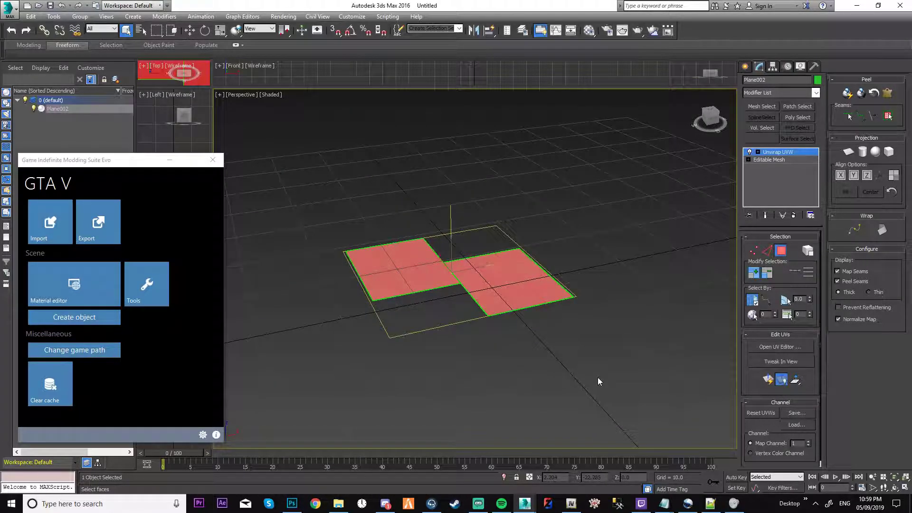
scroll(405, 264, "up", 5)
scroll(613, 316, "down", 1)
middle_click_drag(619, 319, 491, 296)
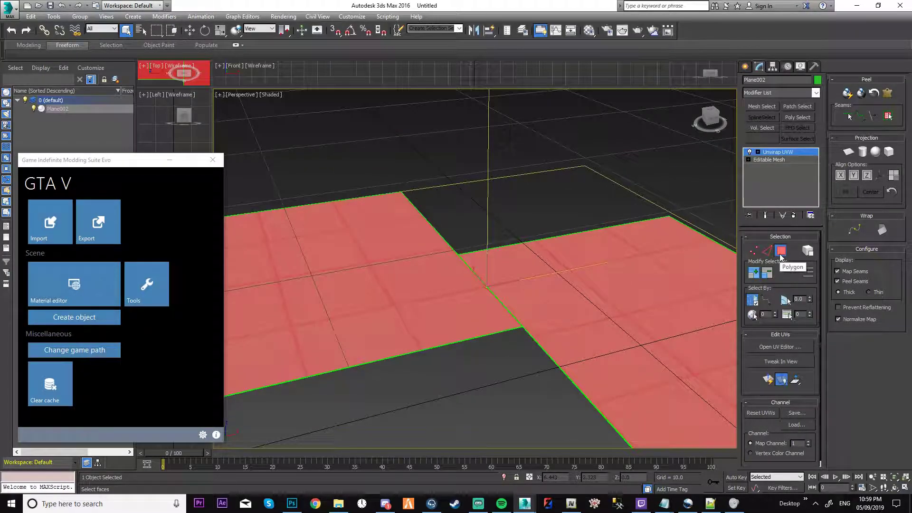
Apply a box projection aligned to Z to the selected polygons and shift its gizmo slightly along X.
left_click(888, 153)
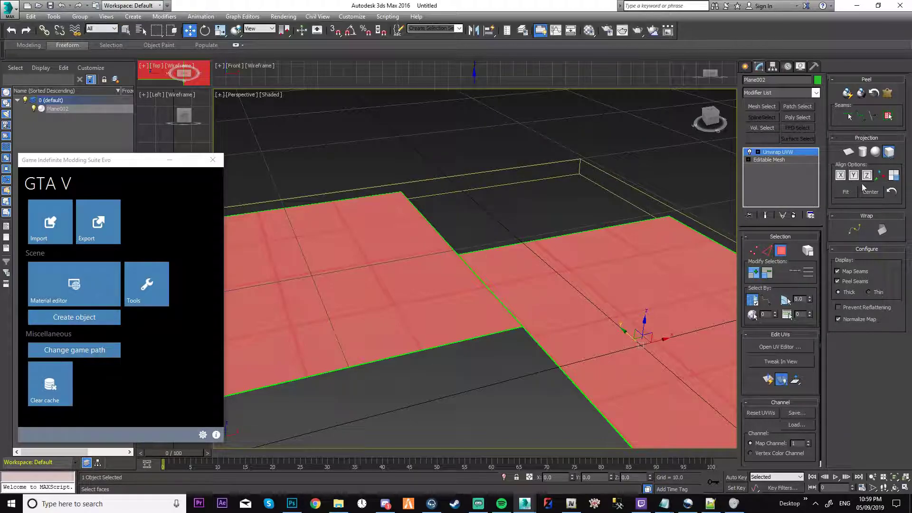
left_click(868, 178)
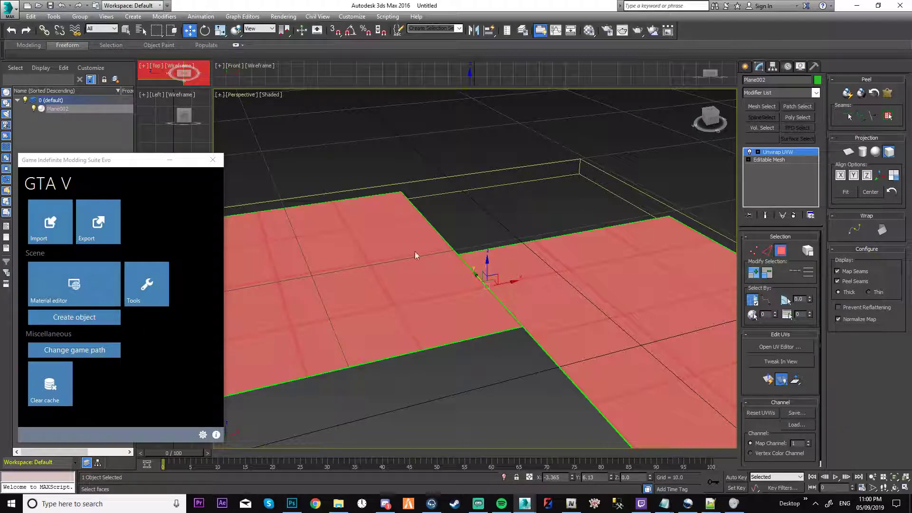
left_click_drag(513, 280, 448, 201)
Try rotating the box projection gizmo about the Z axis and undo the rotation.
key("e")
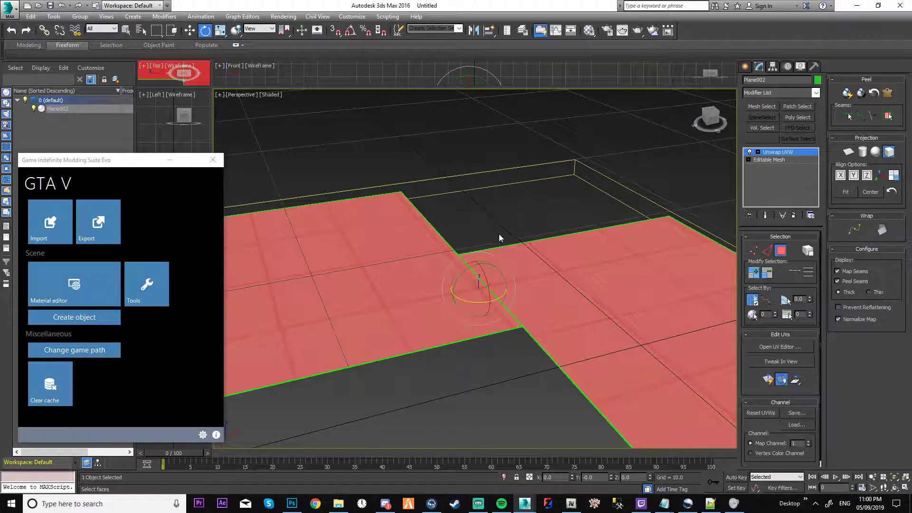
left_click_drag(501, 297, 21, 295)
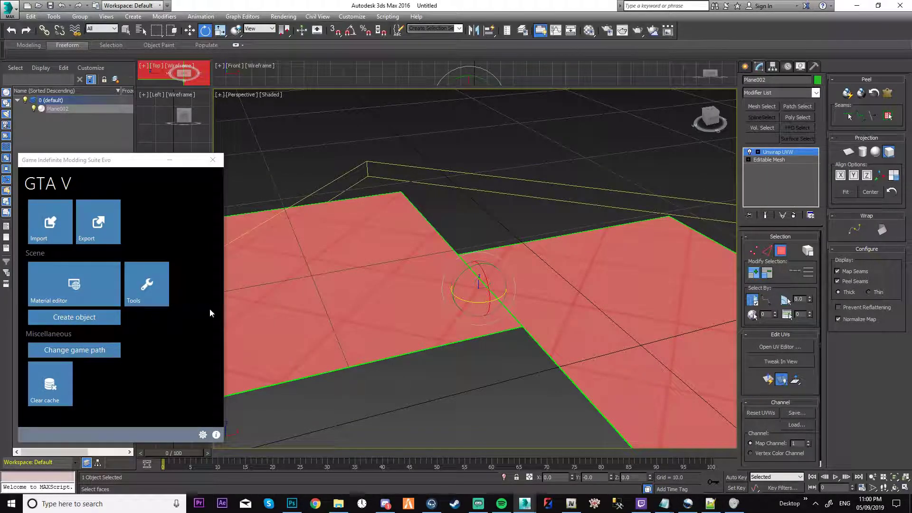
key("ctrl+z")
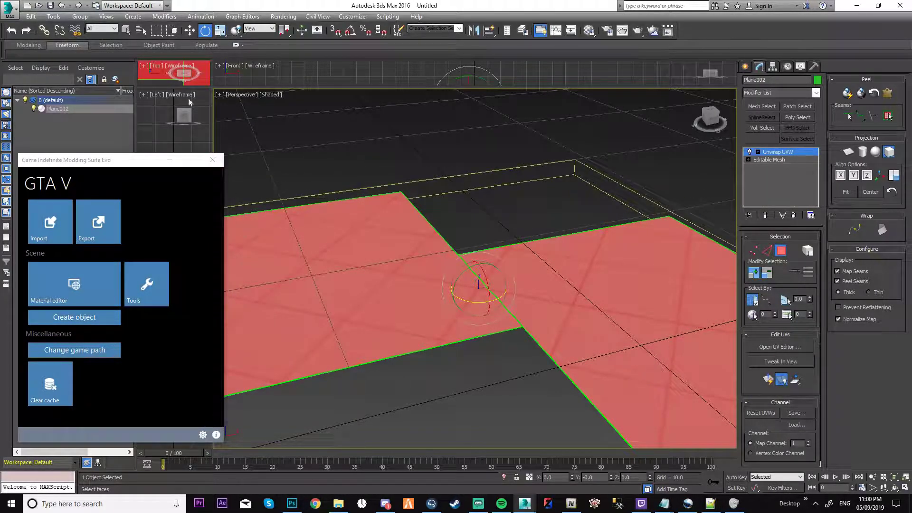
Scale the box projection gizmo down uniformly for much smaller floor tiles and leave the Polygon level.
left_click(220, 30)
left_click_drag(473, 289, 270, 43)
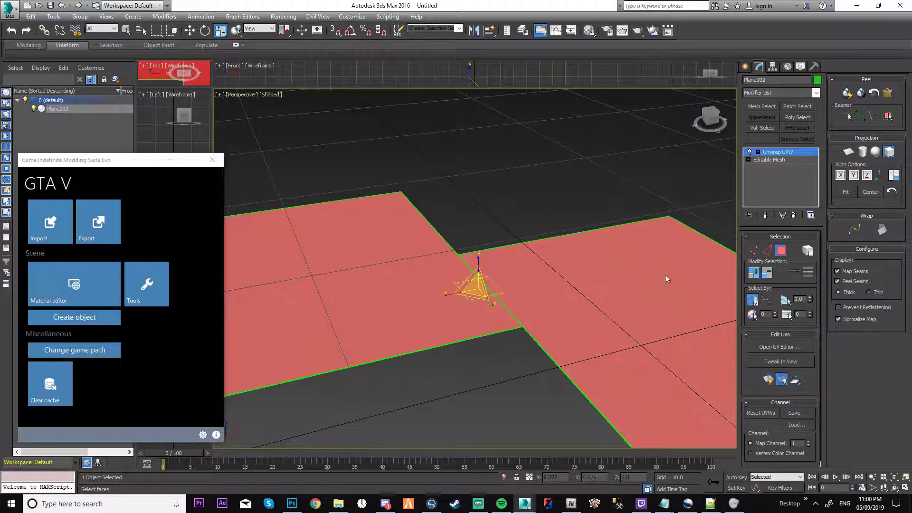
left_click(782, 252)
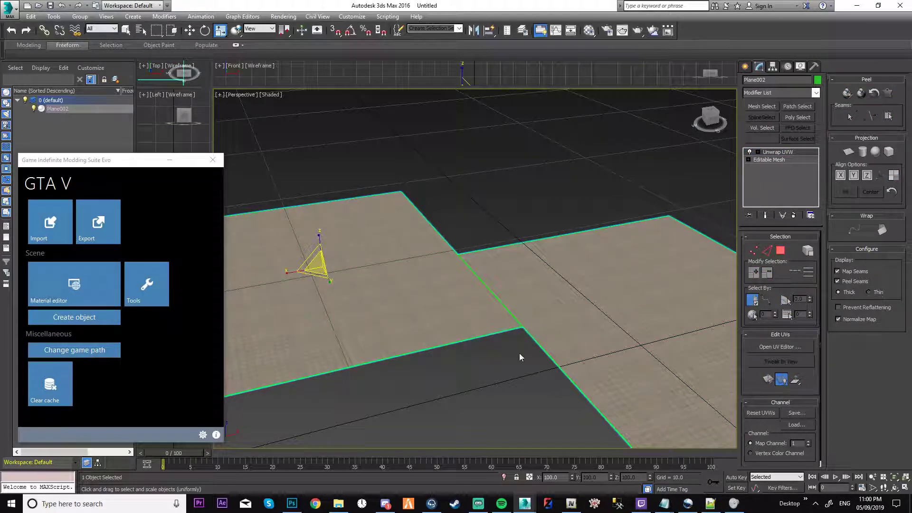
Collapse the Unwrap UVW modifier into the floor's Editable Mesh.
left_click(190, 31)
left_click(462, 175)
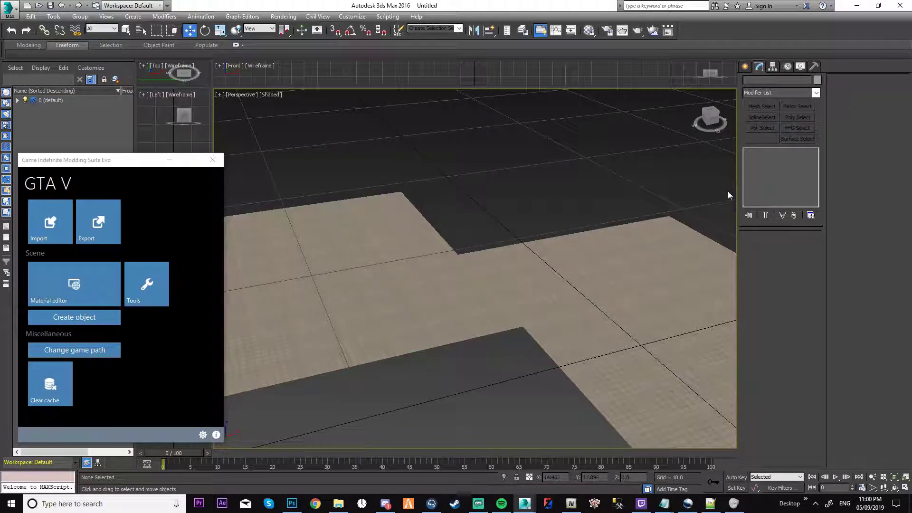
left_click(601, 320)
right_click(770, 152)
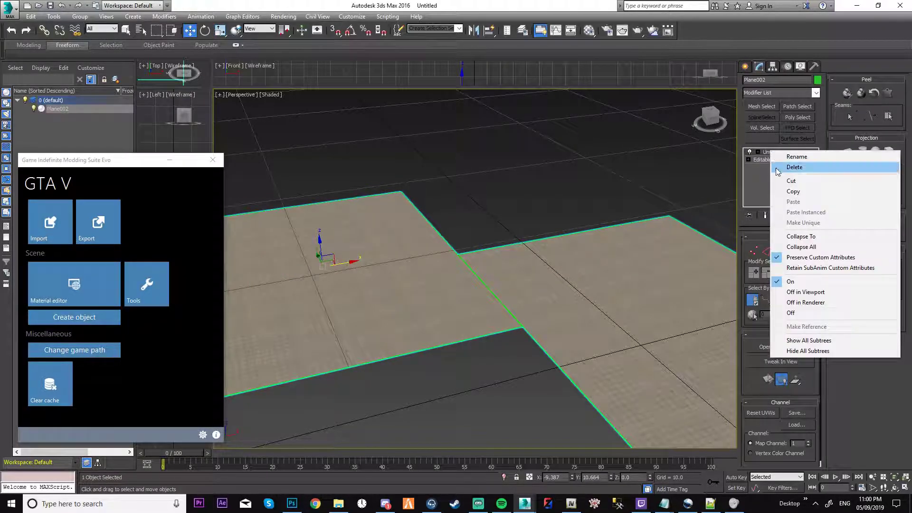
left_click(827, 240)
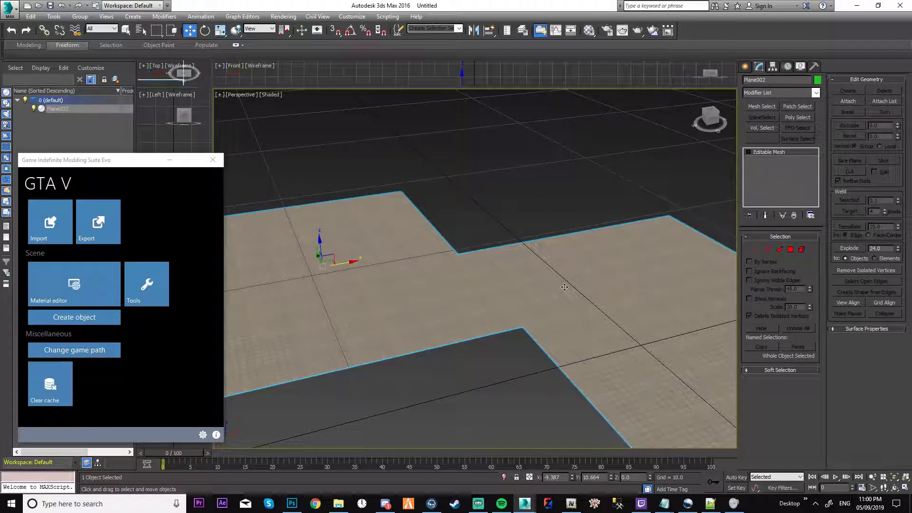
Examine the small tile pattern across the joined floor from close up and from a distance in the Perspective view.
left_click(493, 378)
scroll(504, 329, "up", 2)
scroll(504, 329, "up", 2)
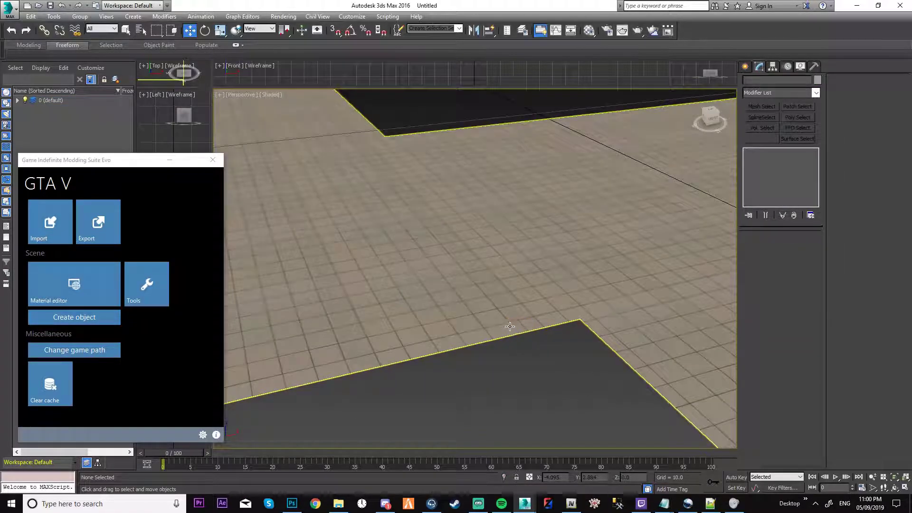
scroll(564, 368, "up", 2)
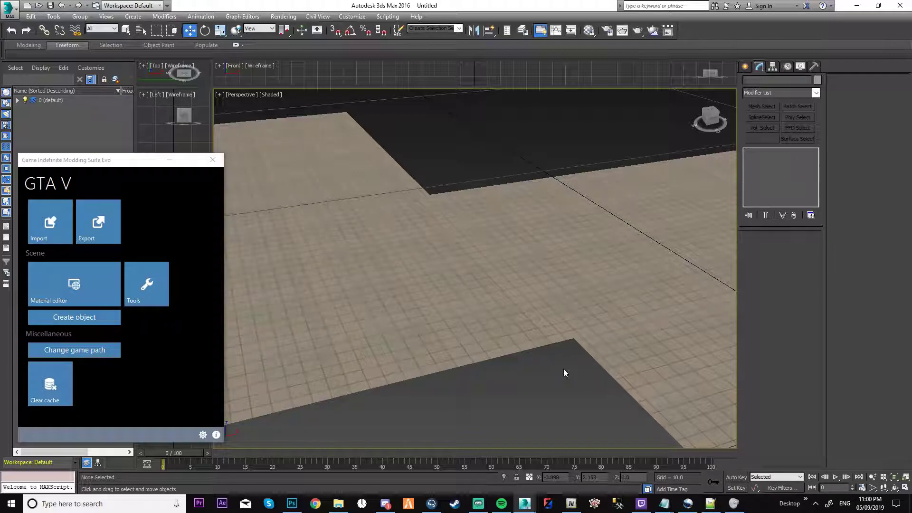
scroll(564, 369, "down", 3)
key("Up")
key("Right")
scroll(555, 377, "up", 2)
key("Down")
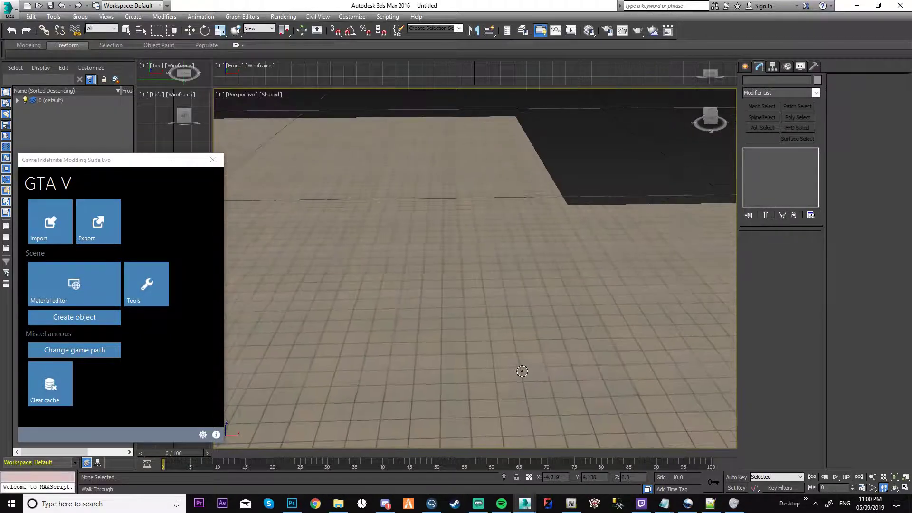
key("Up")
left_click_drag(555, 382, 560, 353)
key("Down")
key("Left")
key("Up")
key("Down")
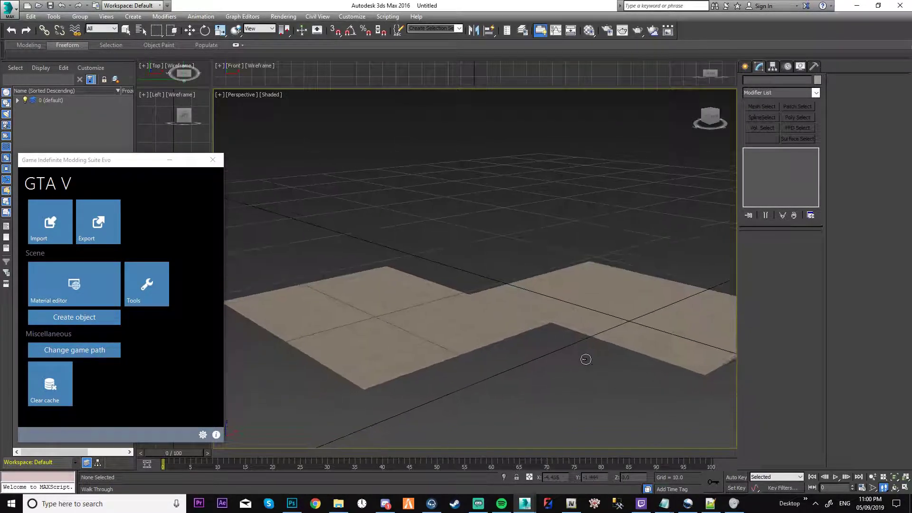
left_click_drag(590, 364, 568, 362)
right_click(568, 363)
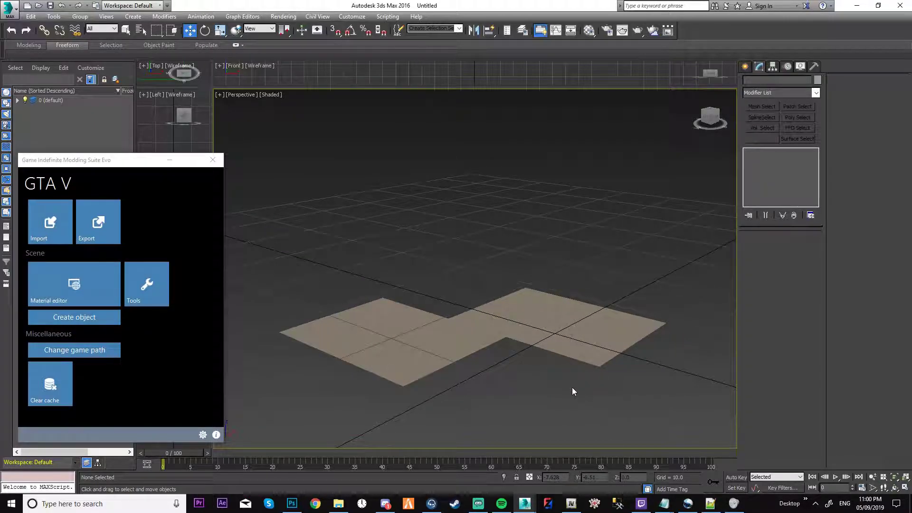